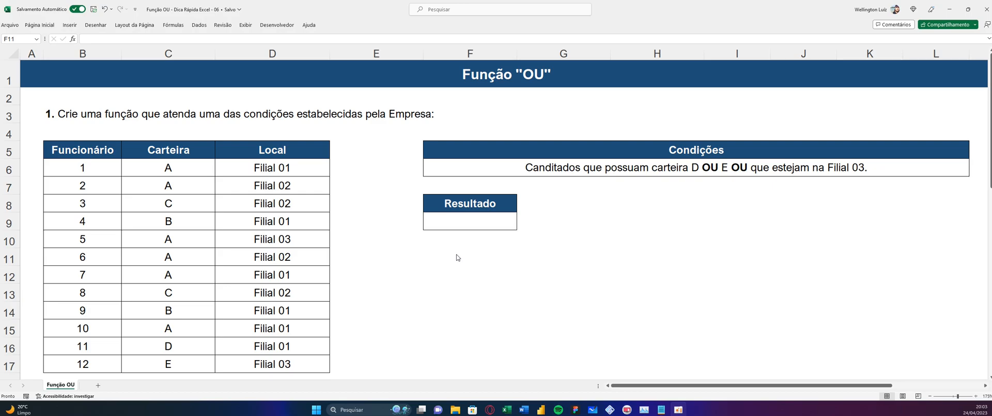
left_click(443, 258)
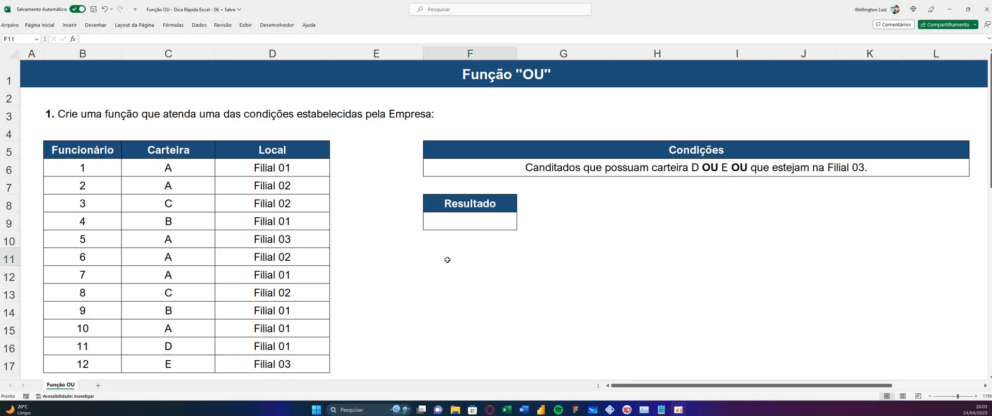
type("=ou")
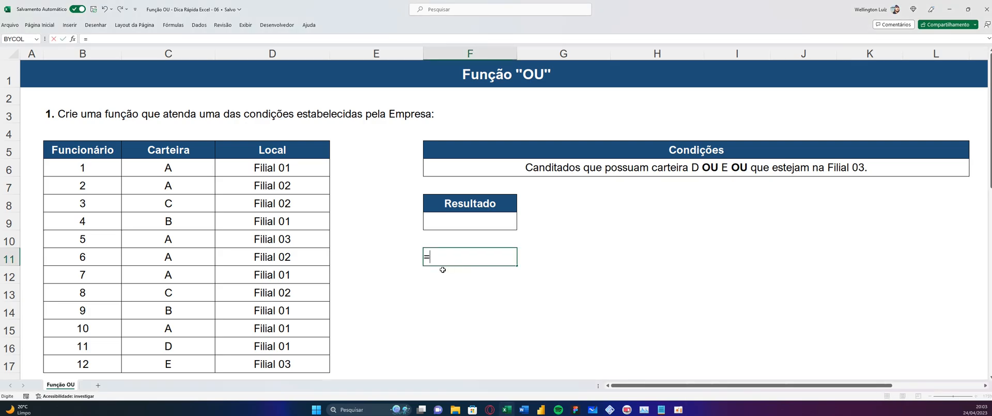
double_click(443, 270)
key("BackSpace")
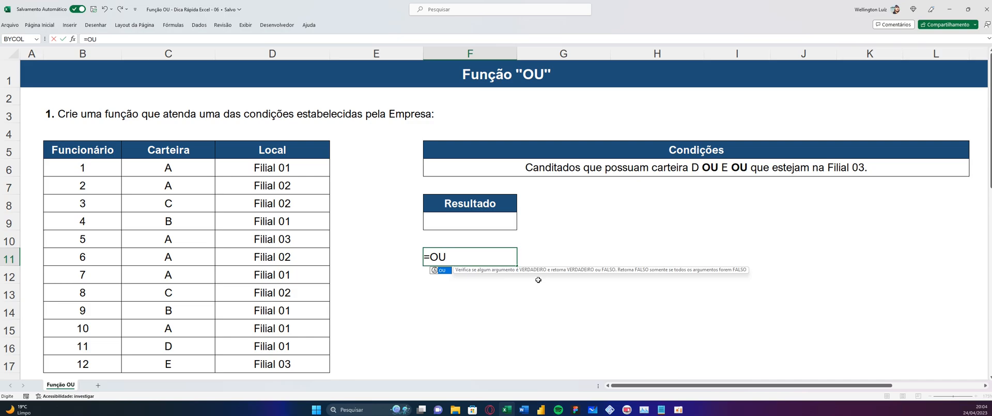
key("Escape")
key("Escape")
Begin an OU formula in the Resultado cell F9 whose first condition is C6:C17="D"
left_click(452, 224)
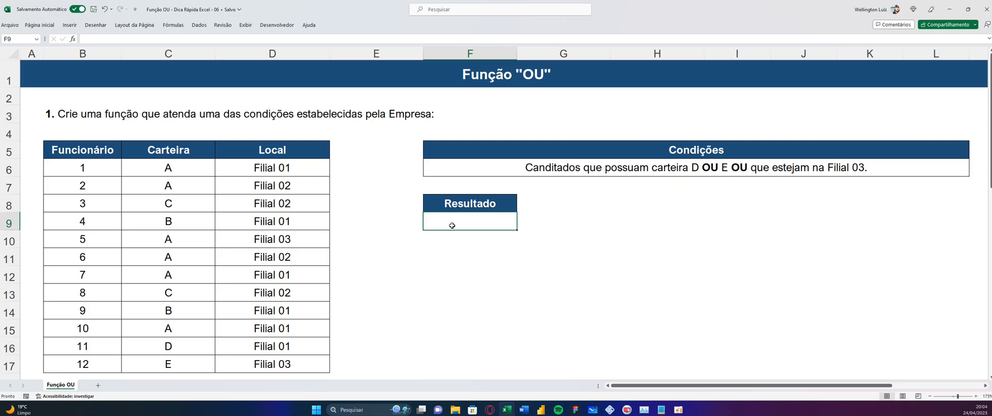
type("=ou")
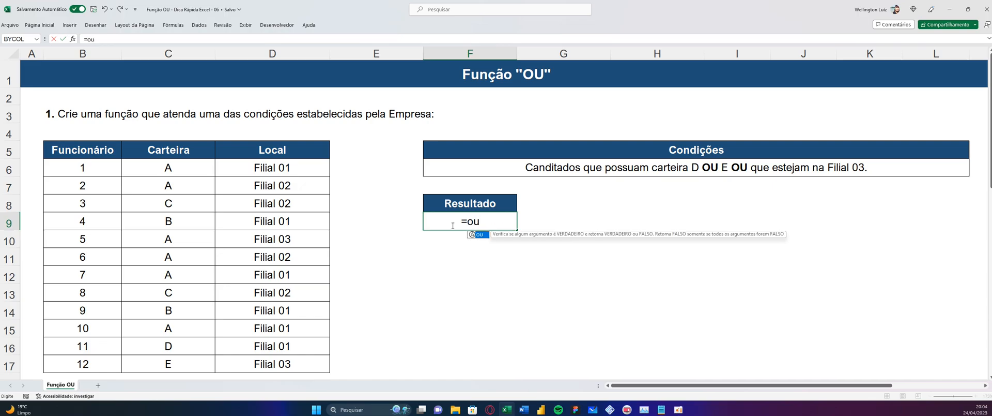
key("Tab")
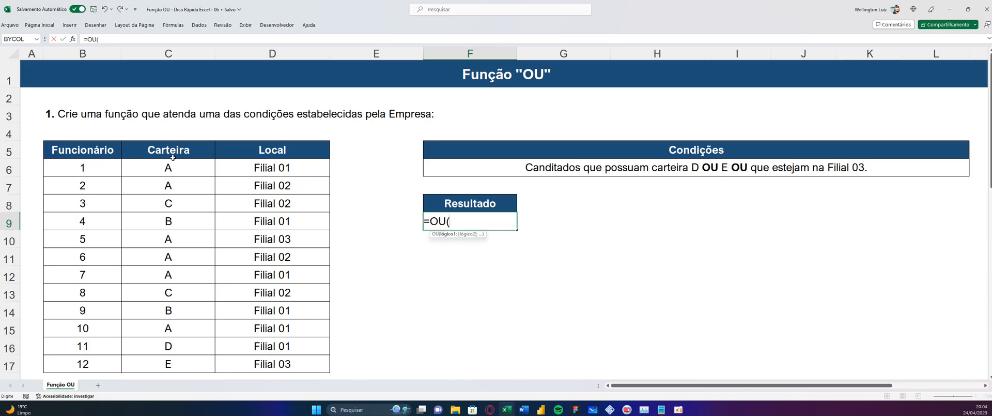
left_click_drag(178, 165, 176, 365)
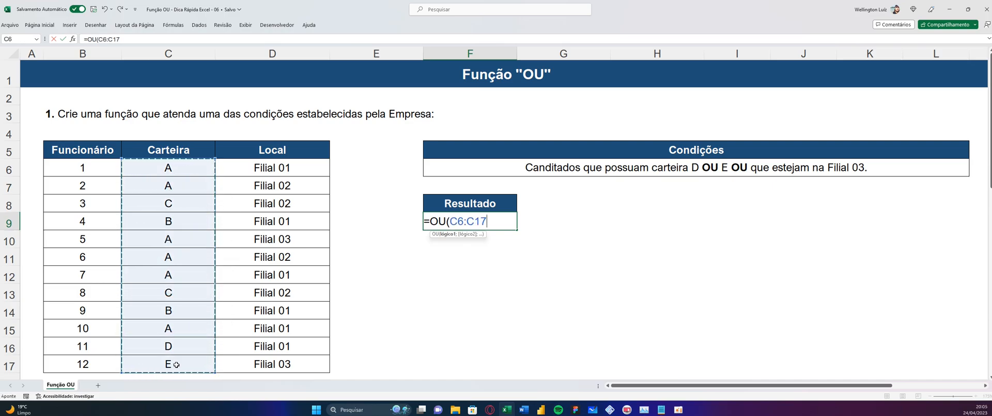
type("=")
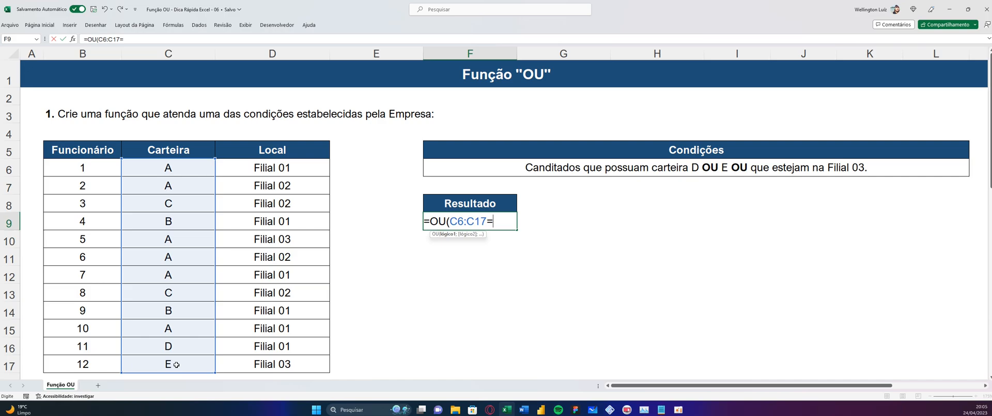
type("\"D\";")
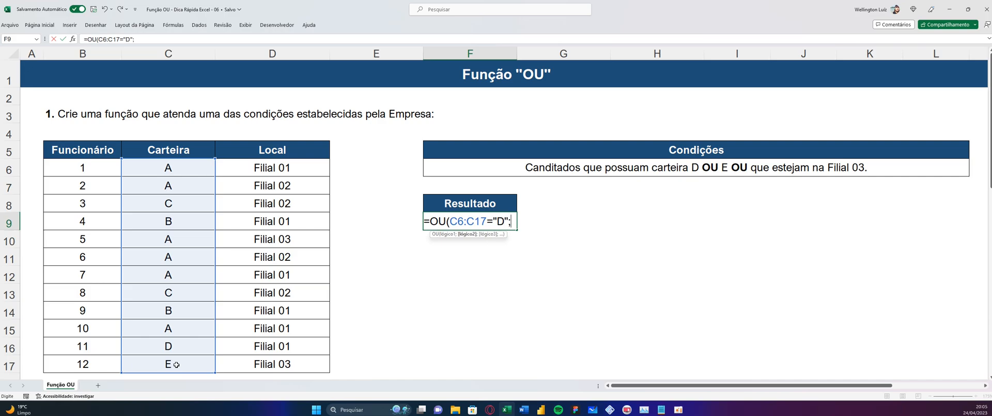
Add C6:C17="E" as the second condition of the OU formula
left_click_drag(161, 164, 167, 363)
type("=")
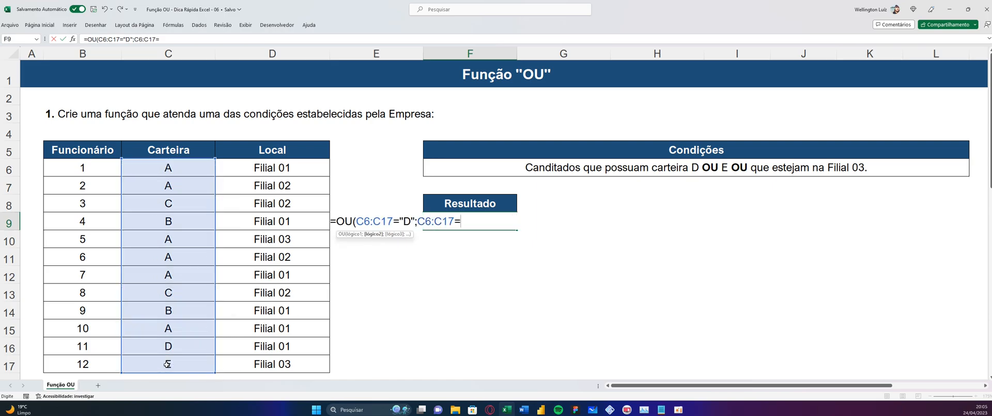
type("\"E\";")
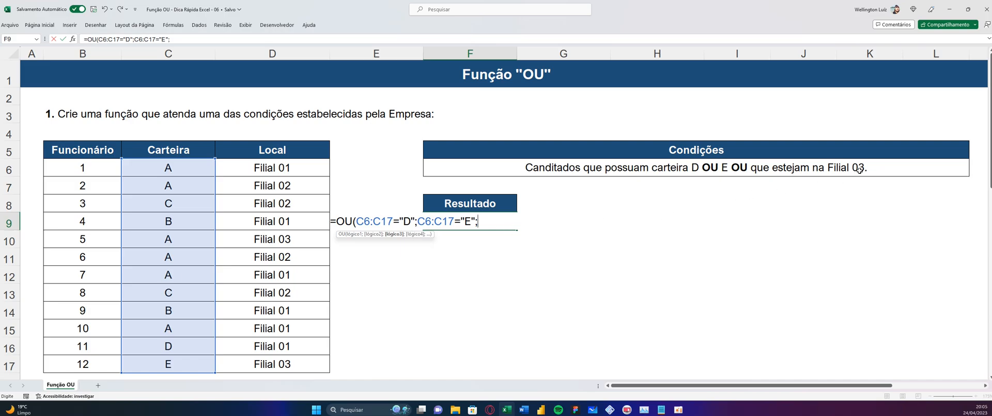
Add D6:D17="Filial 03" as the third condition, then close and enter the OU formula
left_click_drag(291, 173, 275, 366)
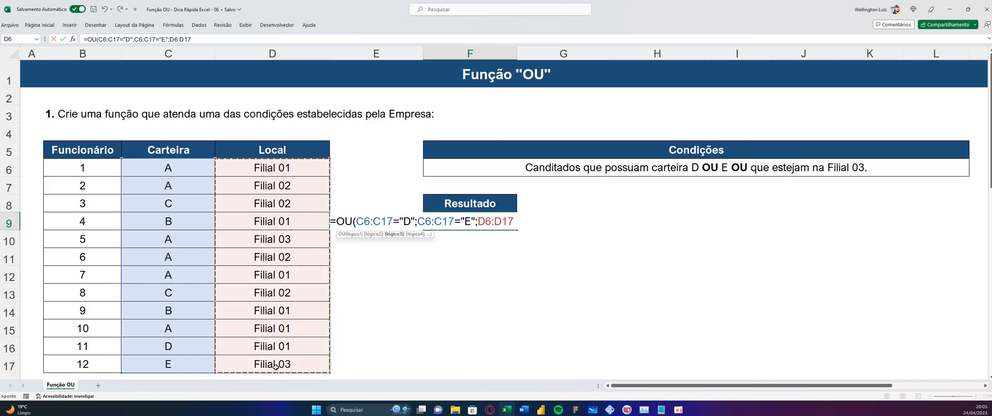
type("=\"Filial 03\")")
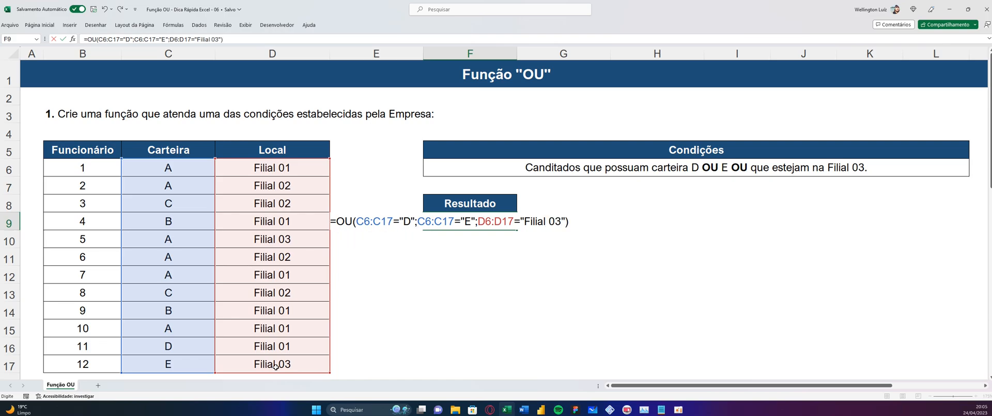
key("Return")
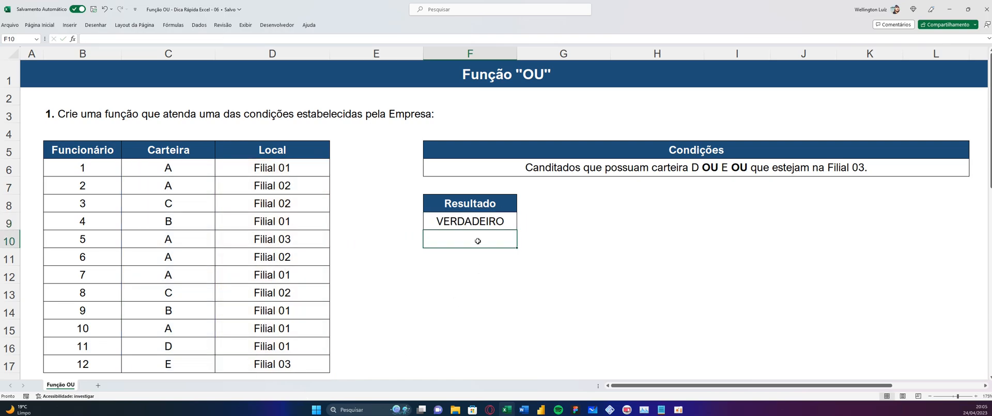
Review the Resultado formula and highlight the cells that meet its conditions: C16:C17, D17 and D10
left_click(461, 221)
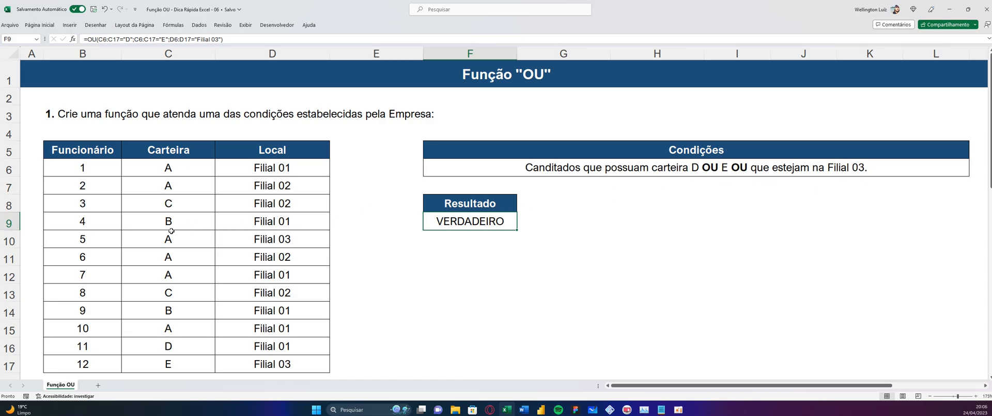
left_click_drag(169, 346, 163, 359)
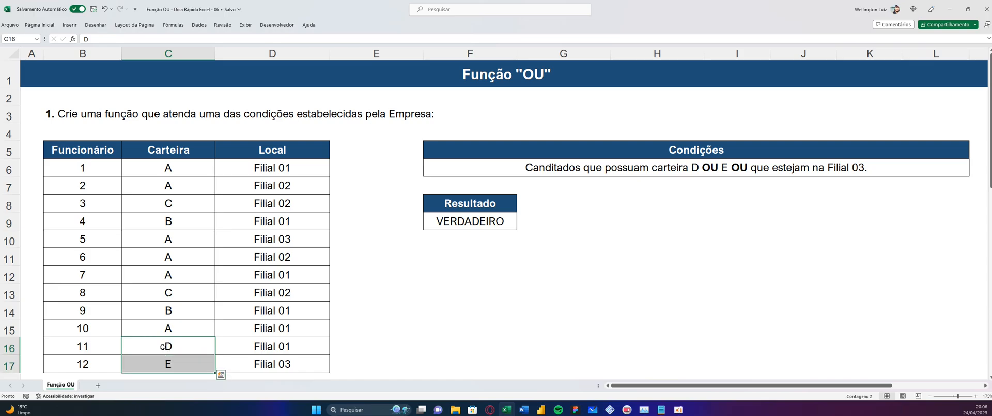
left_click(278, 363, "ctrl")
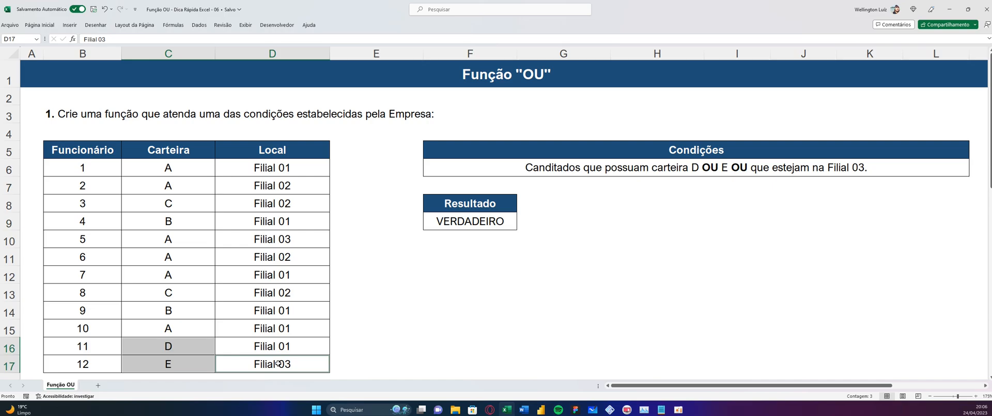
left_click(286, 239, "ctrl")
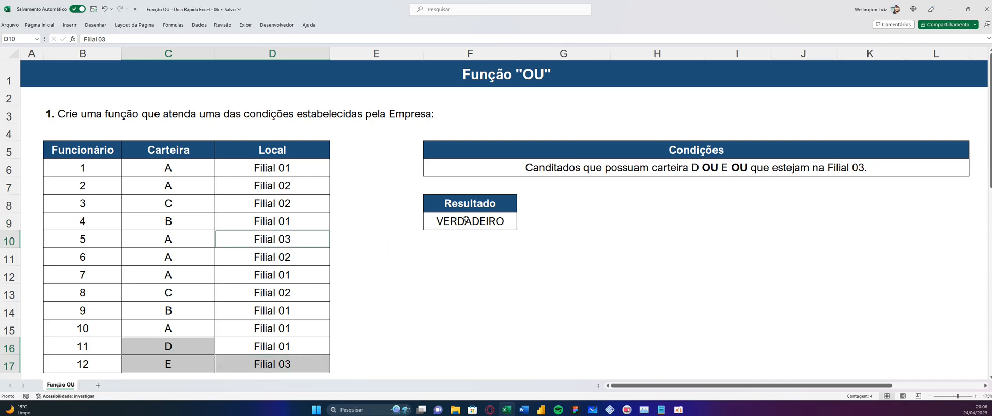
Set the Local of employees 5 and 12 (cells D10 and D17) to Filial 01
left_click(292, 239)
left_click(124, 39)
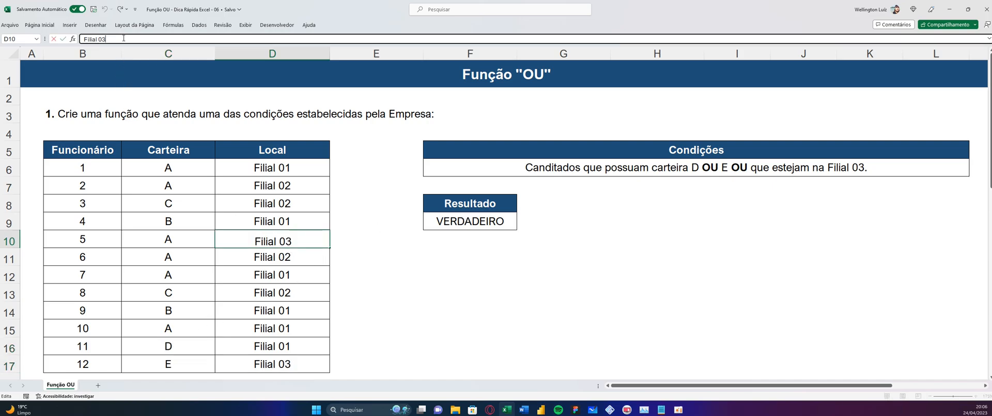
key("BackSpace")
type("1")
key("Return")
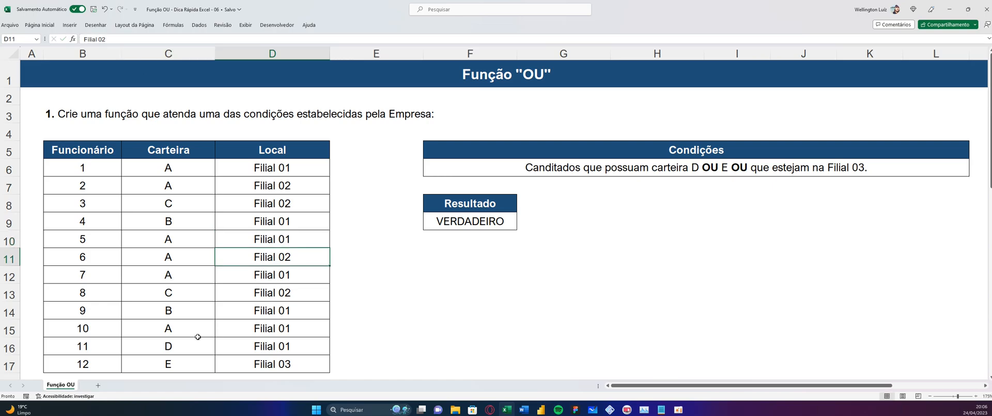
left_click(292, 364)
key("BackSpace")
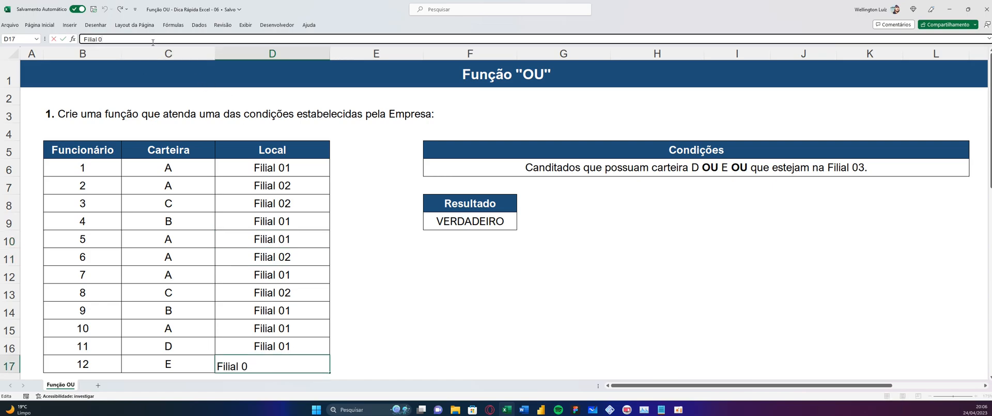
type("1")
key("Return")
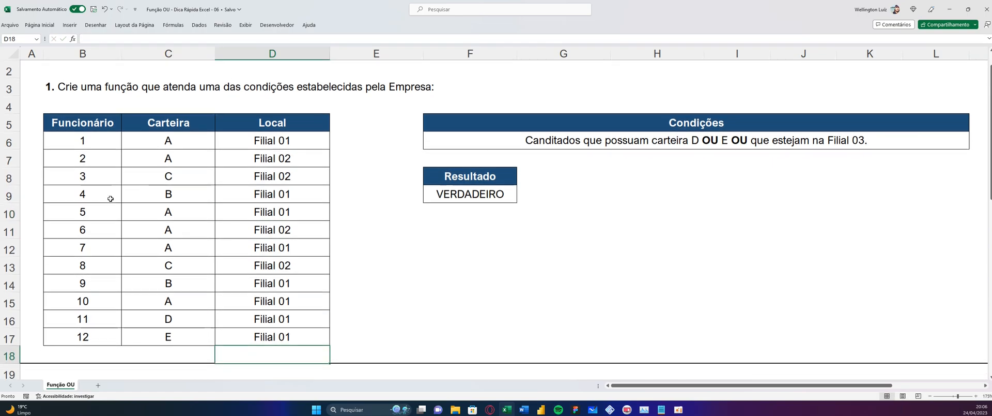
Set the Carteira of employees 11 and 12 to A and check the Resultado cell F9
left_click(179, 323)
type("aa")
key("Return")
type("a")
key("Return")
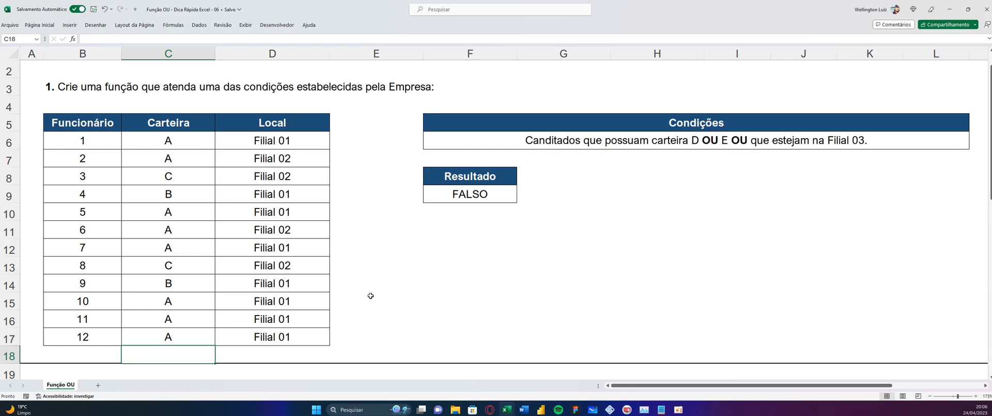
left_click(471, 202)
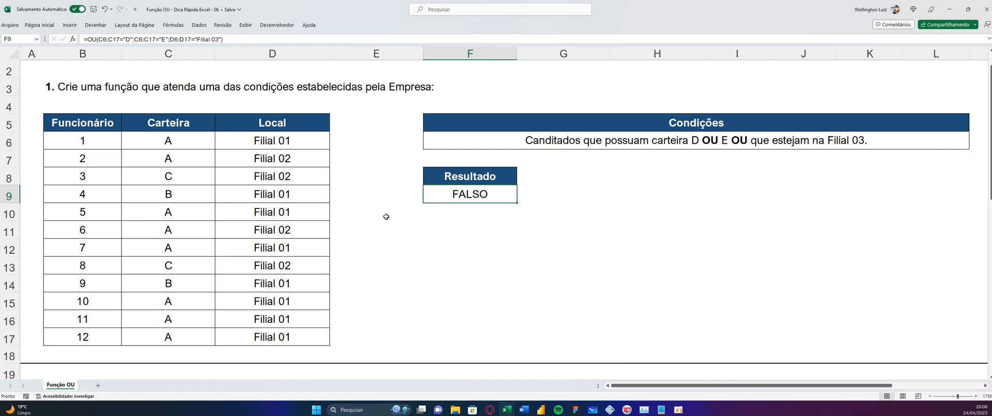
Correct the Aprovado condition text of exercise 2 in H23 so it reads "OU o Patrimônio"
scroll(386, 216, "down", 4)
scroll(386, 216, "down", 1)
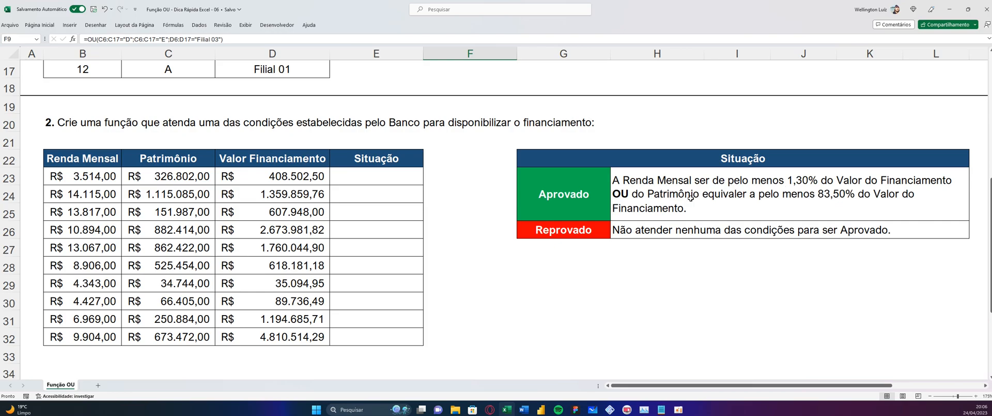
left_click(630, 194)
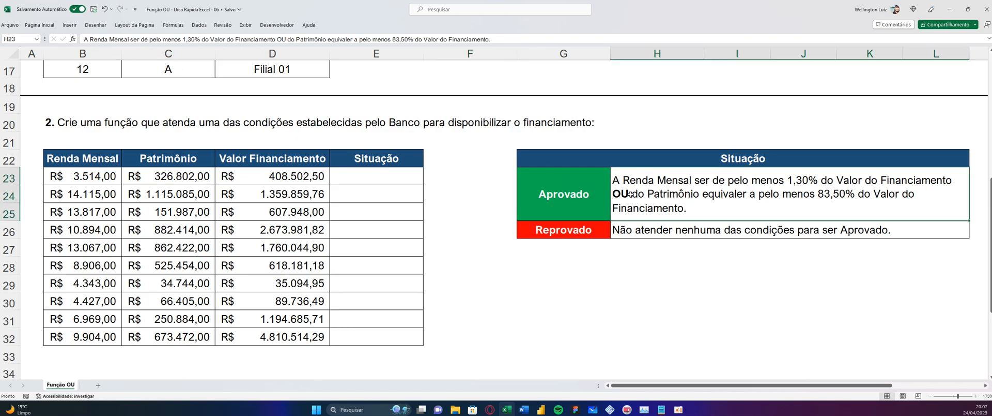
left_click(291, 39)
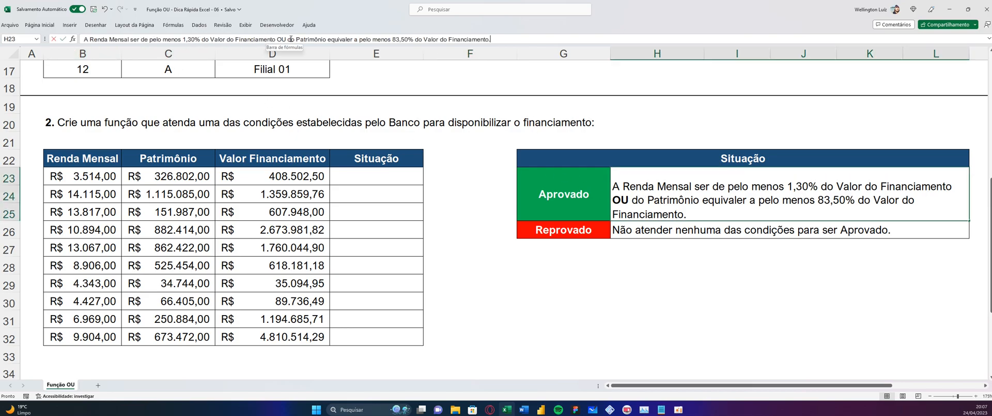
key("BackSpace")
key("Return")
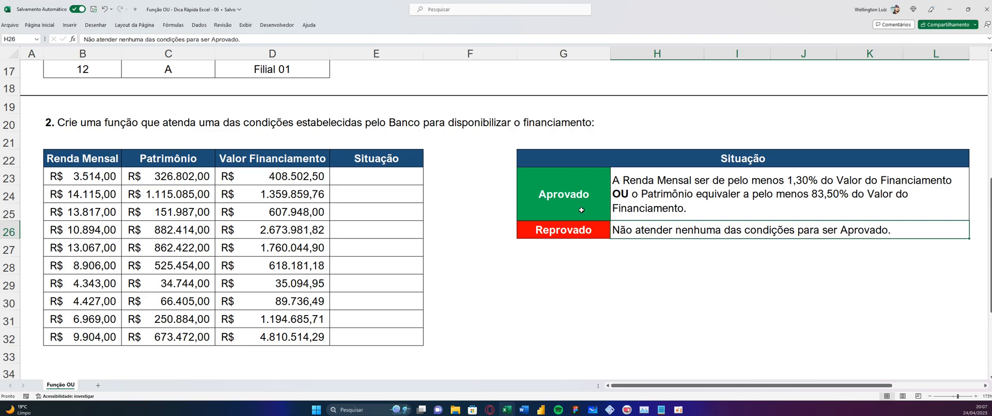
Begin an OU formula in the first Situação cell, E23, whose first condition is B23/D23>=1,3%
left_click(360, 178)
type("=")
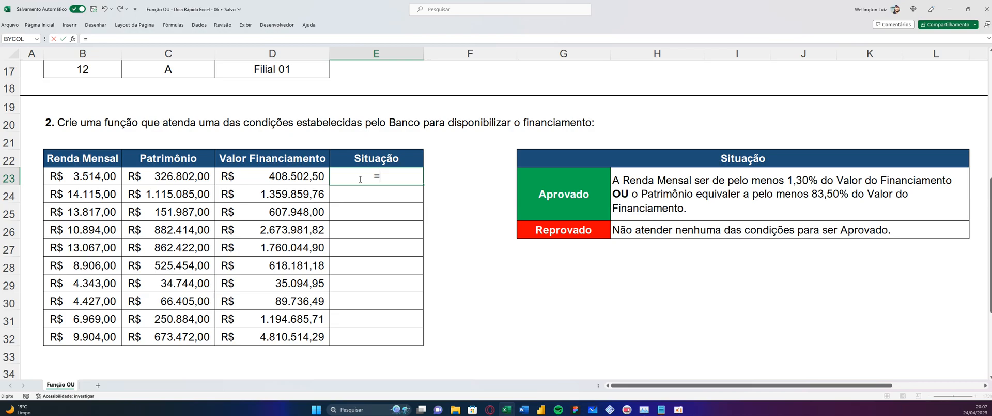
type("OU(")
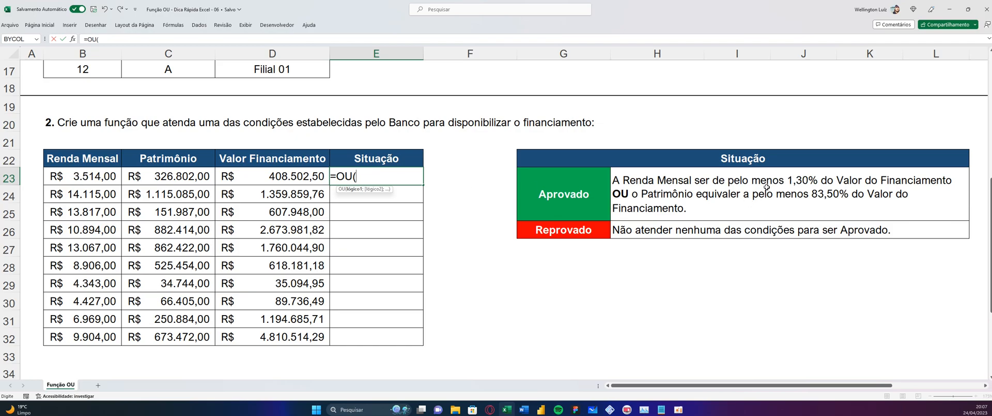
left_click(94, 176)
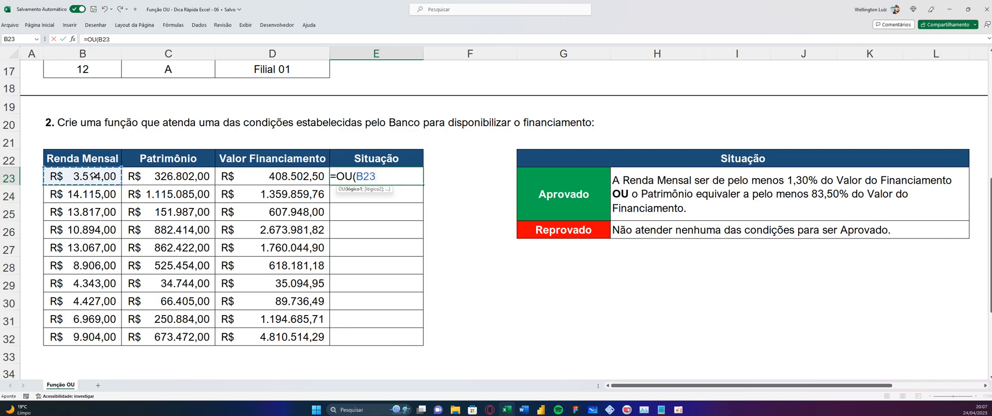
type("/")
left_click(284, 175)
type(">")
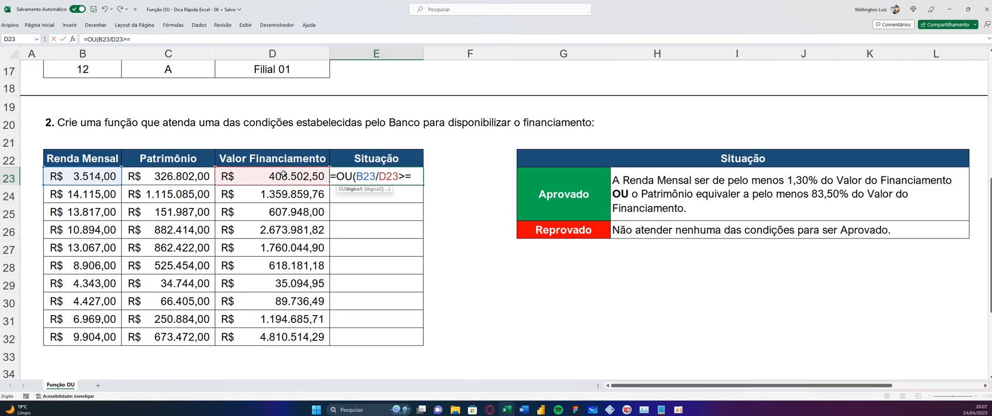
type("=1,3")
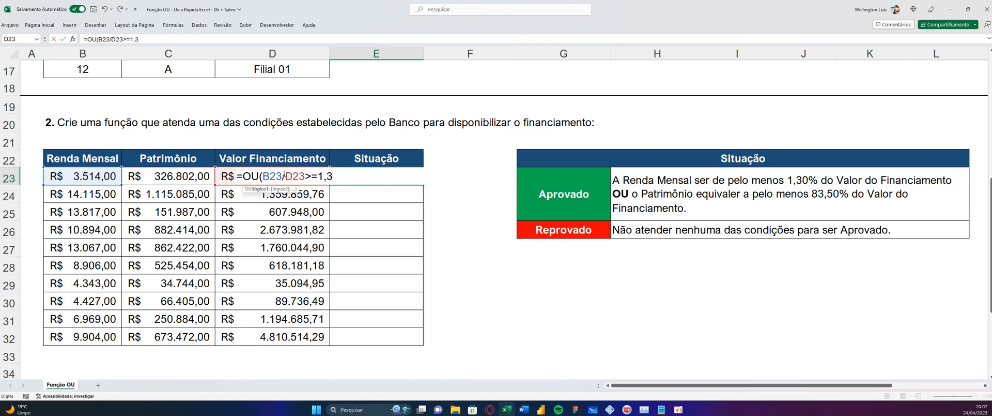
type("%;")
Complete the OU formula in E23 with the second condition C23/D23>=83,5% and enter it
left_click(159, 178)
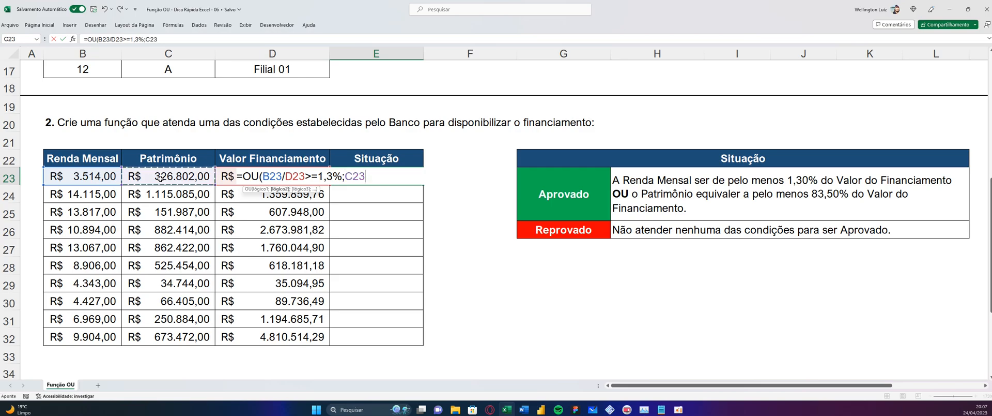
type("/")
key("Left")
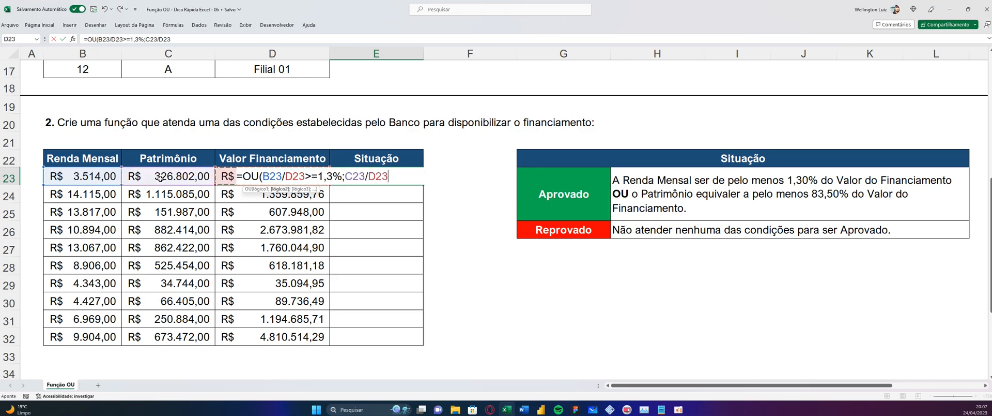
type(">=85,")
key("BackSpace")
key("BackSpace")
type("3,5%)")
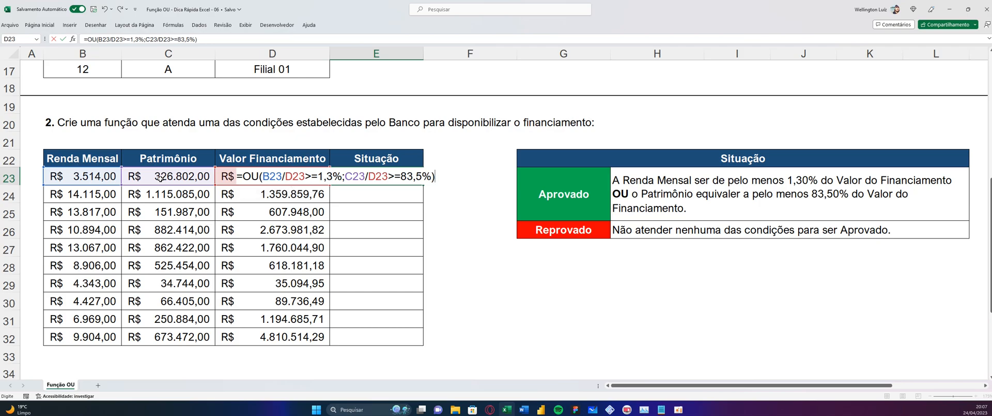
key("Return")
Wrap the OU formula in E23 in an SE function that returns "Aprovado" when true and "Reprovado" when false
left_click(400, 181)
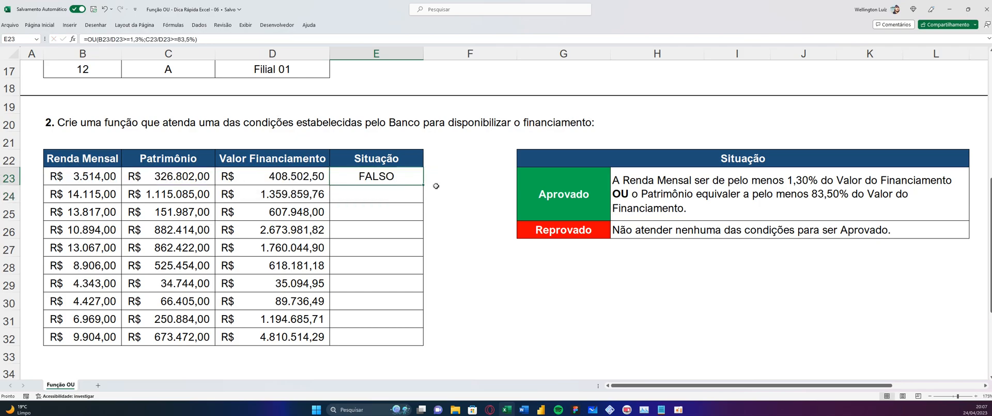
left_click(88, 40)
type("SE(")
left_click(229, 39)
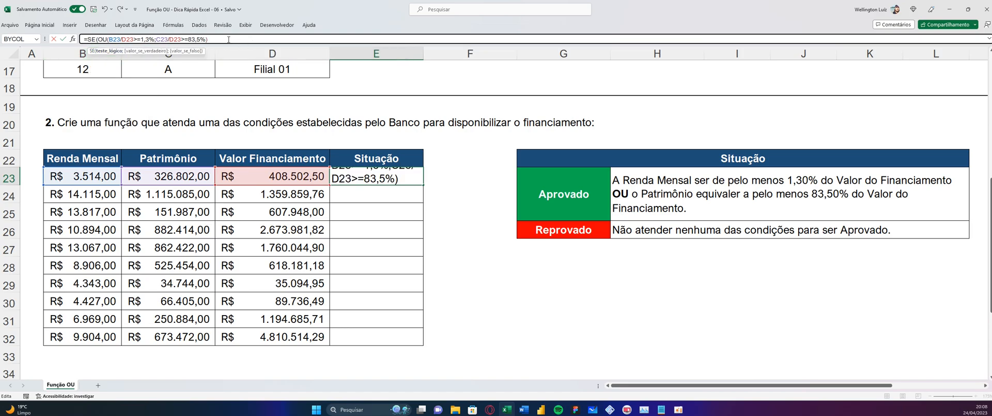
type(";")
type("\"Apr")
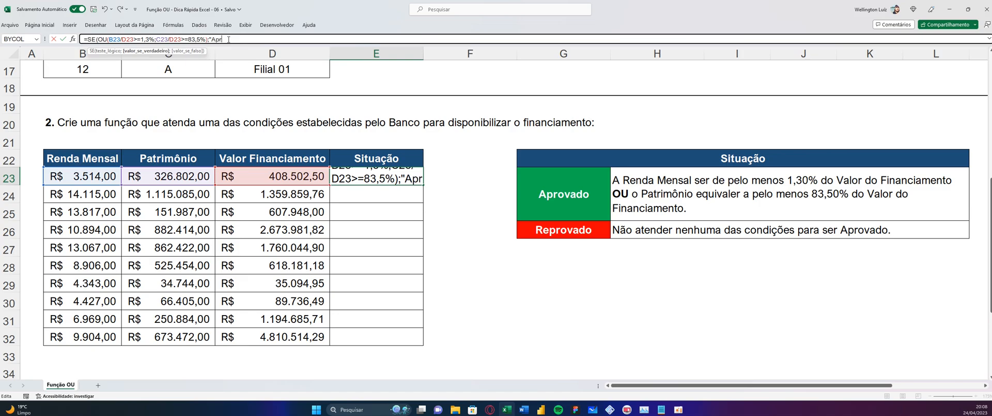
type("ovado\";\"Repro")
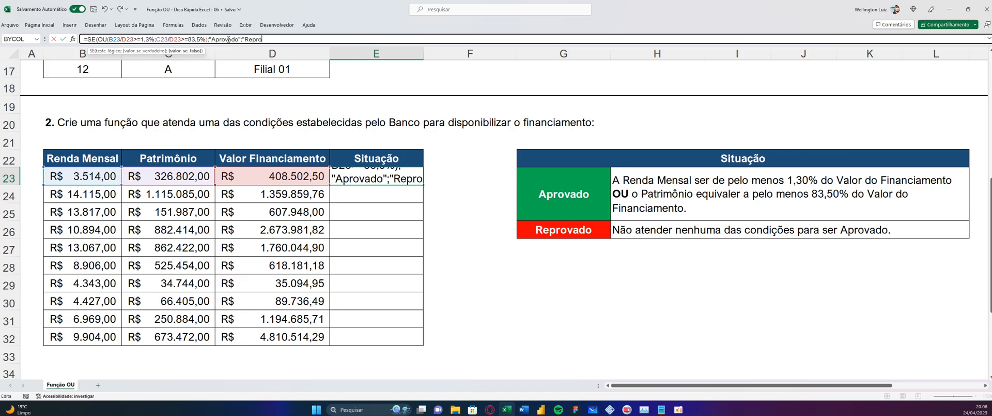
type("vado")
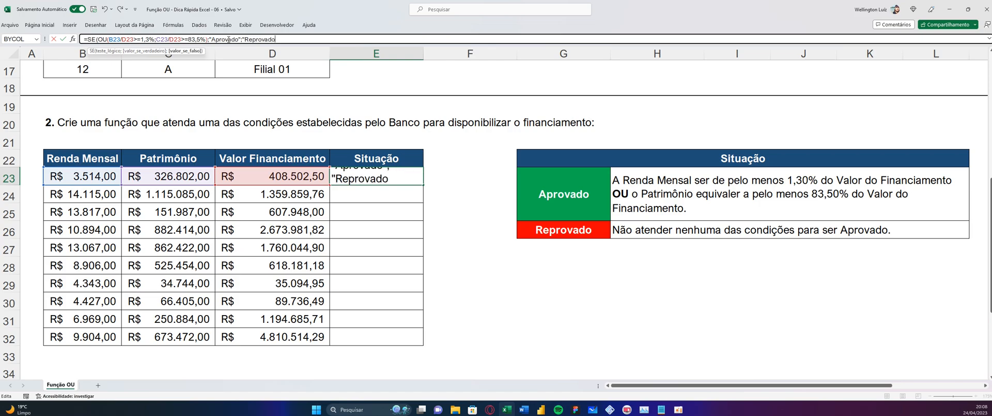
type("\")")
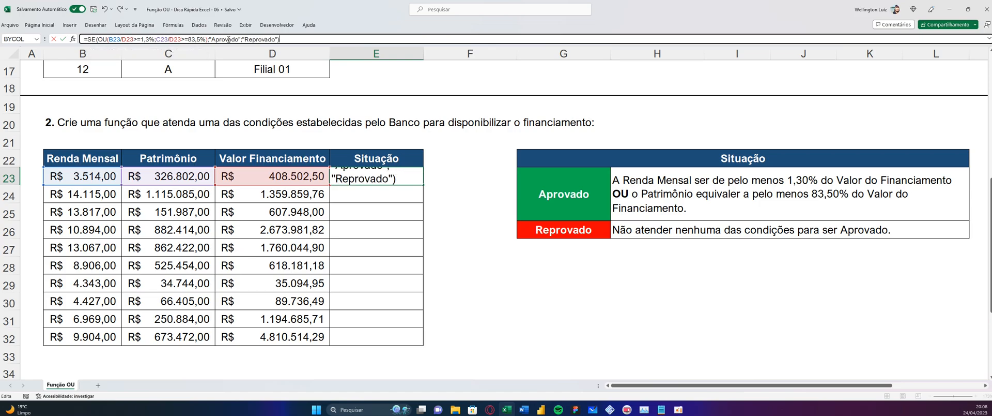
key("Return")
Fill the Situação formula from E23 down to E32 and highlight the approved rows 25 and 28 to 30
left_click(391, 177)
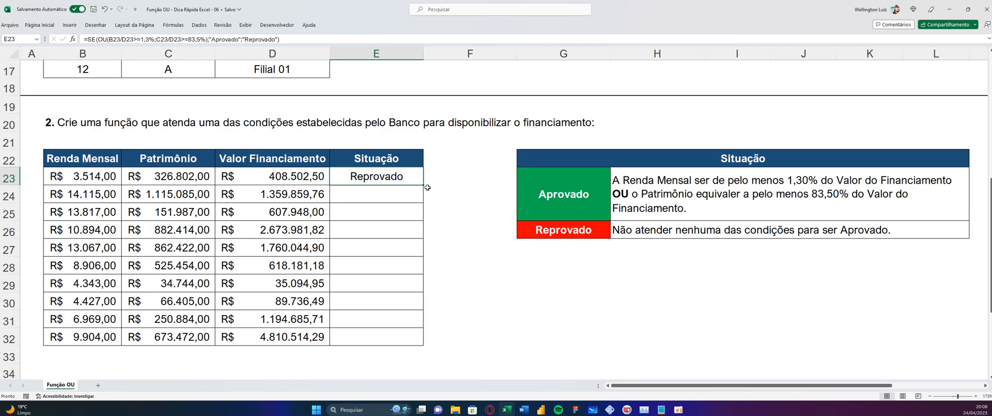
double_click(424, 184)
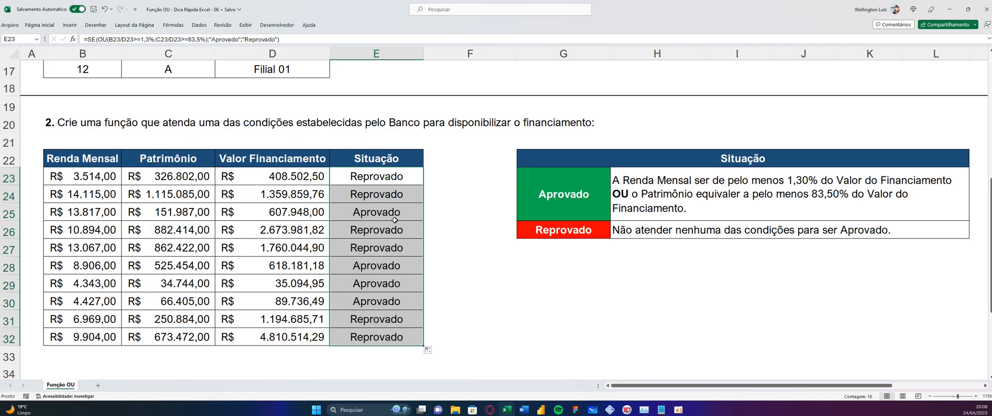
left_click_drag(398, 211, 87, 209)
key("ctrl")
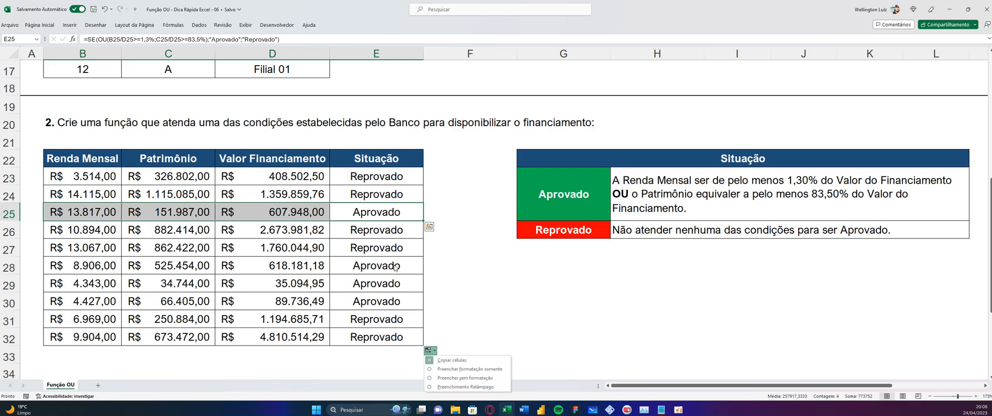
key("ctrl")
left_click_drag(390, 267, 87, 295)
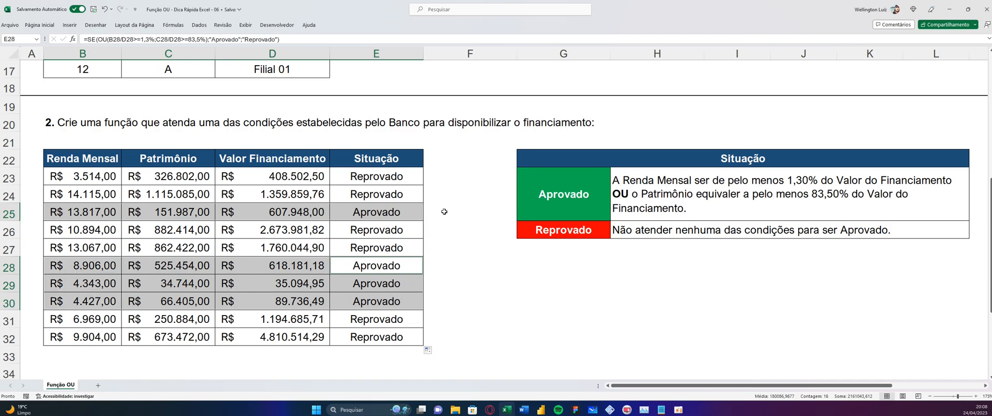
Calculate the Renda Mensal share of the Valor Financiamento with =B23/D23 in F23 and fill it down to F32
left_click(438, 175)
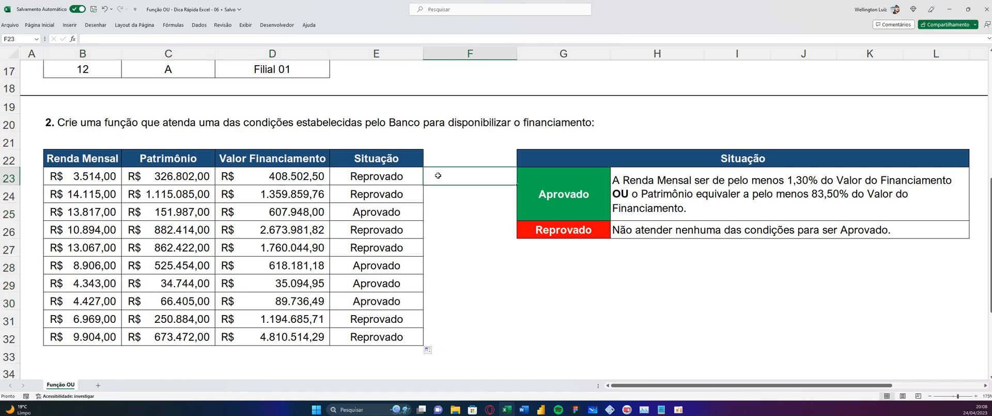
type("=")
left_click(75, 177)
type("/")
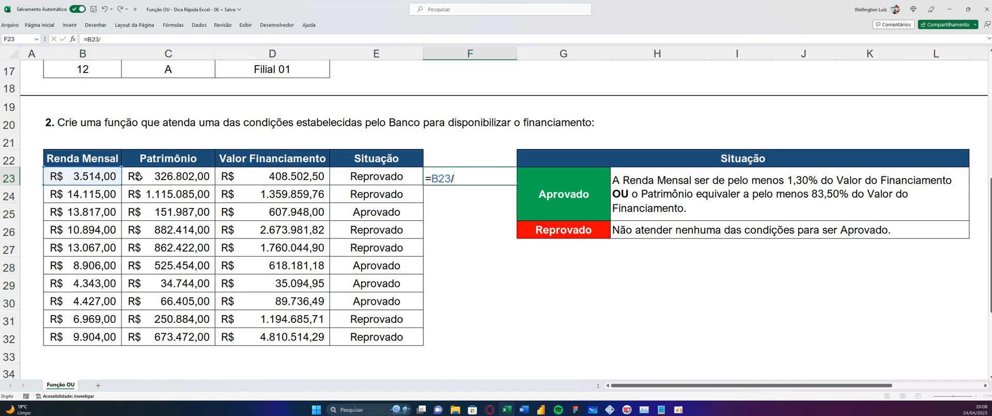
left_click(279, 176)
key("Return")
left_click(494, 178)
left_click_drag(516, 185, 508, 341)
Format F23:F32 as percentages with two decimals and highlight the shares of the approved rows, F25 and F28:F30
left_click(39, 26)
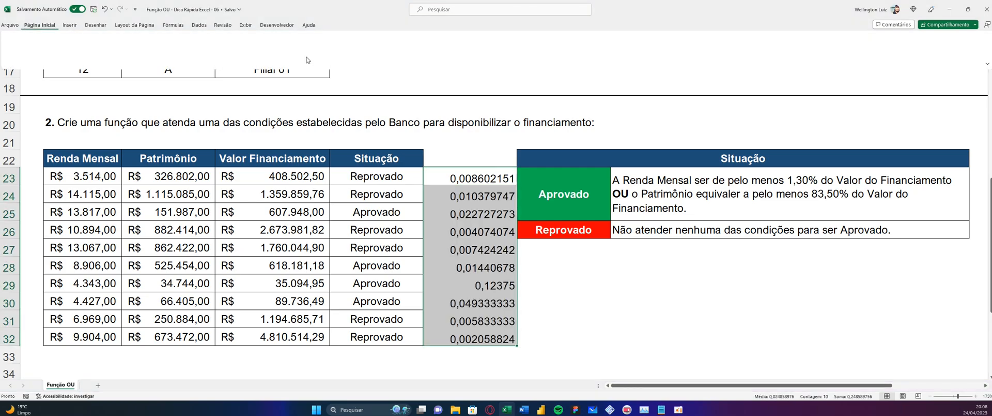
left_click(342, 52)
left_click(368, 52)
left_click(368, 53)
left_click(396, 221)
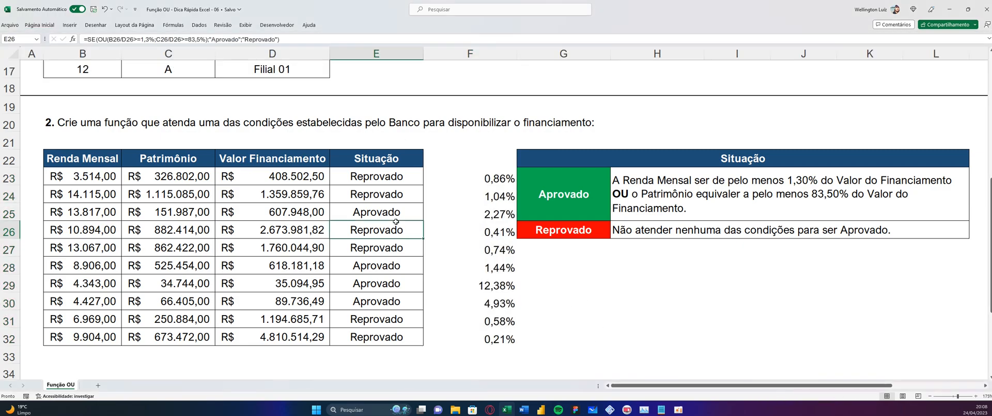
left_click(492, 214)
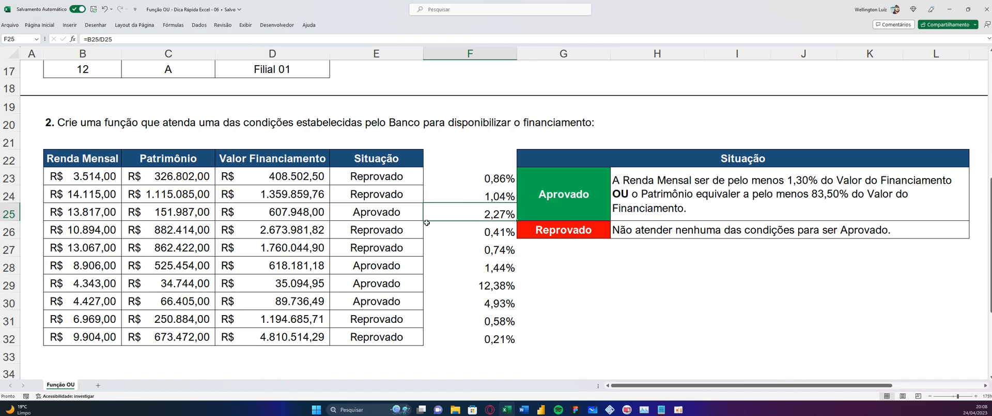
left_click_drag(488, 269, 486, 302)
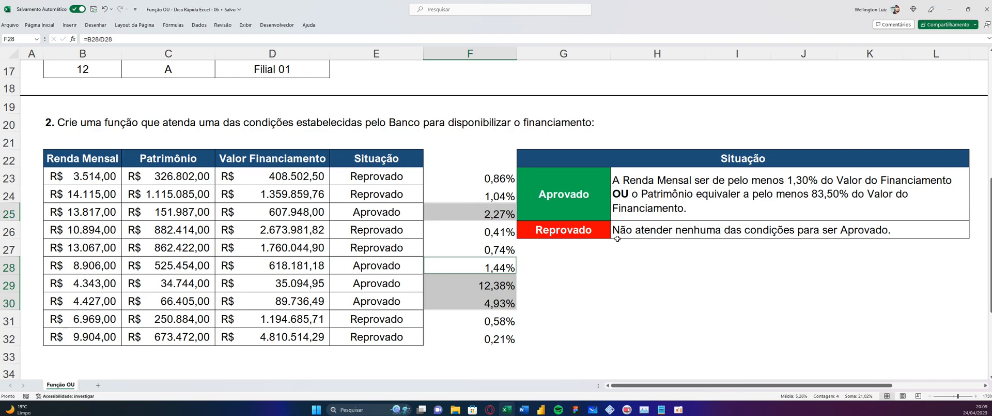
Replace the formula in F23 with the Patrimônio share =C23/D23 and fill it down to F32
left_click(487, 187)
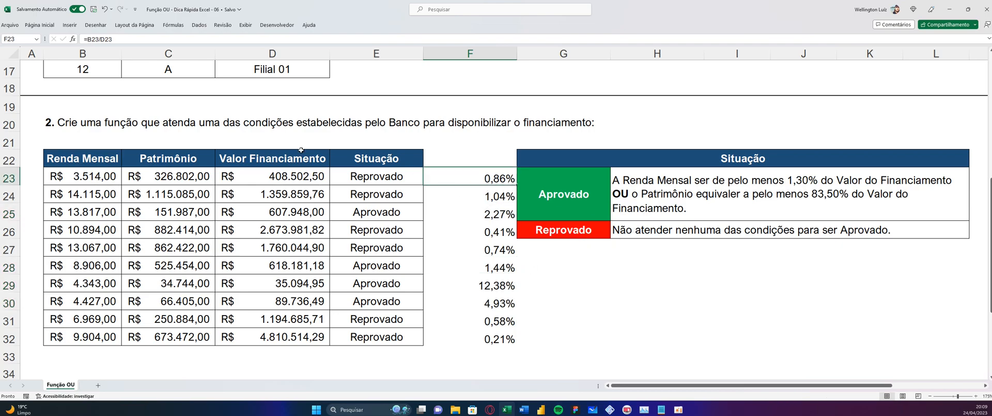
type("=")
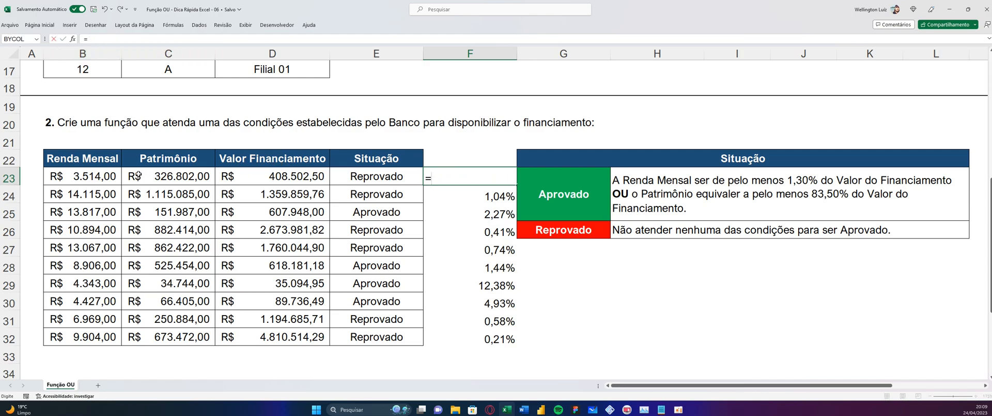
left_click(163, 176)
type("/")
left_click(269, 175)
key("Return")
left_click(495, 180)
left_click_drag(517, 185, 507, 350)
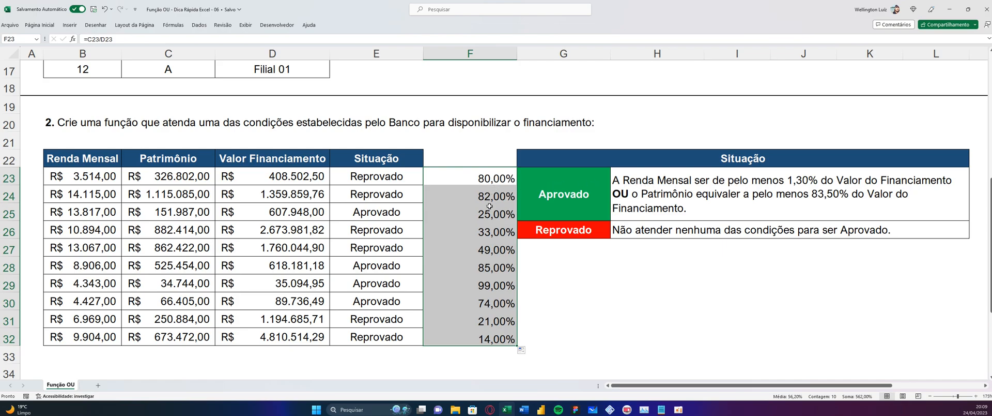
Compare the Patrimônio shares in F28 and F29 with the Situação results across rows 28 and 29
left_click(493, 267)
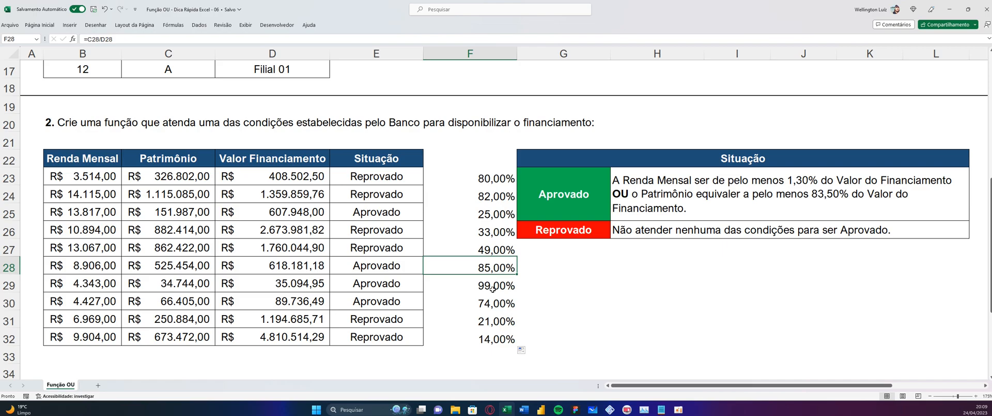
left_click(494, 285, "ctrl")
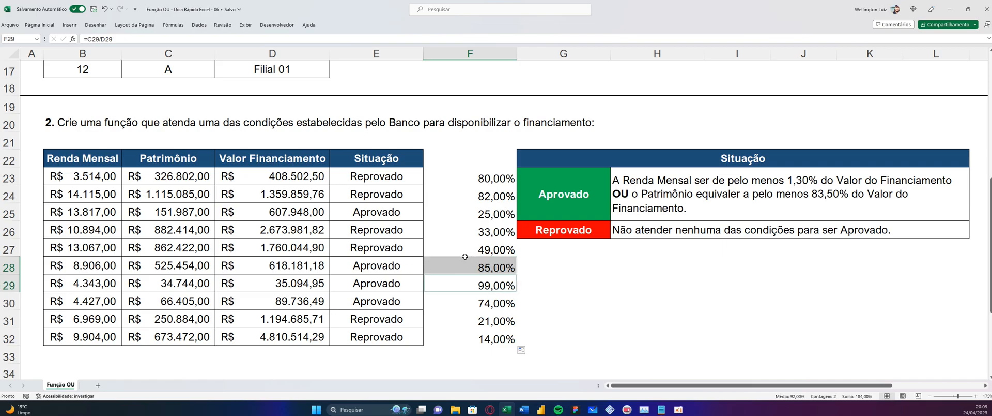
left_click_drag(473, 262, 105, 280)
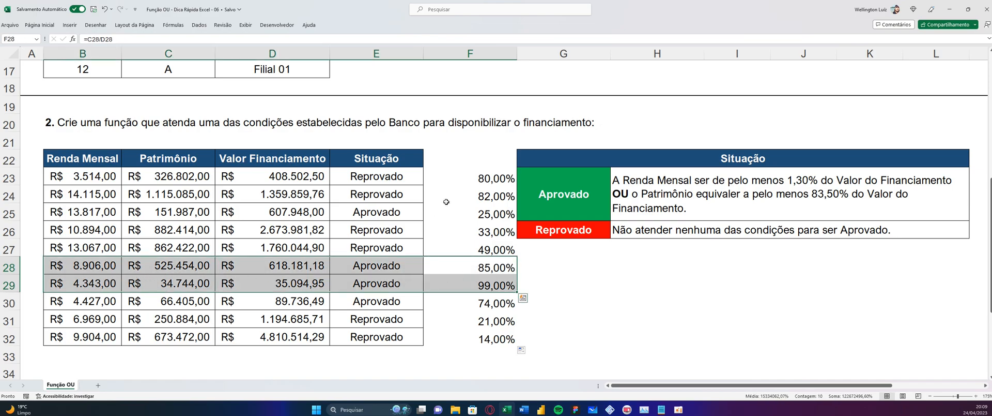
Clear the helper calculations from F23:F32
left_click_drag(470, 178, 467, 341)
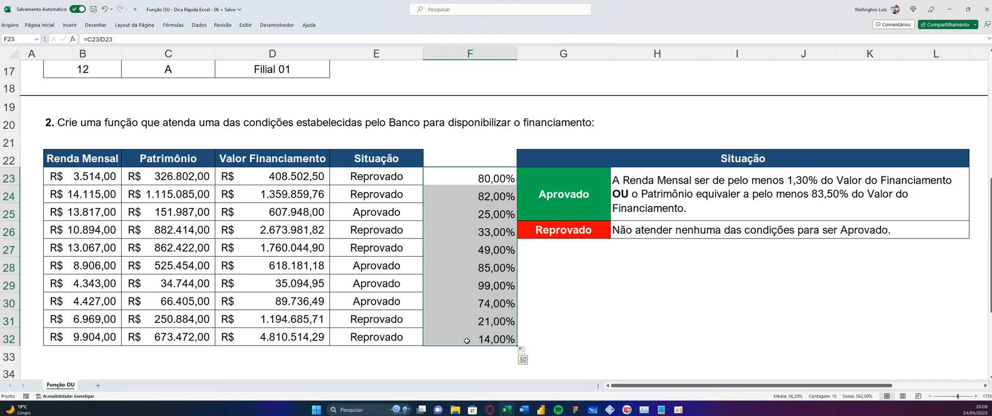
key("Delete")
left_click(587, 265)
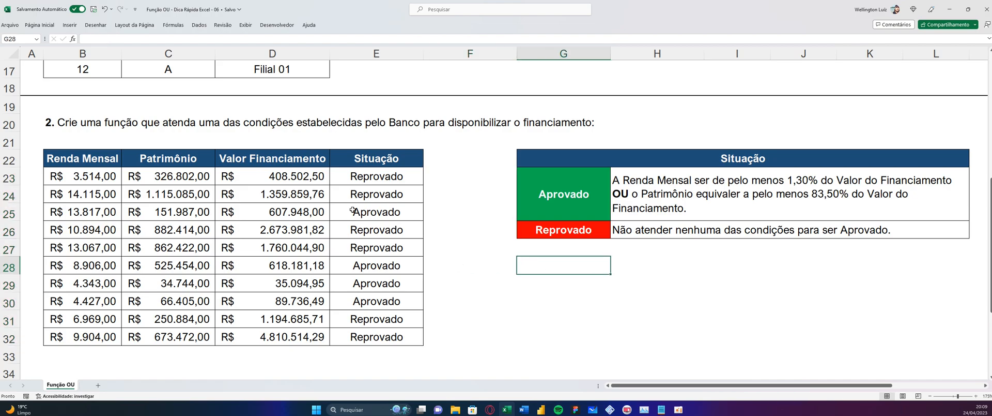
Bring exercise 3 into view and read its statement about detecting an X or O win in the jogo da velha
scroll(349, 223, "down", 3)
scroll(348, 225, "down", 2)
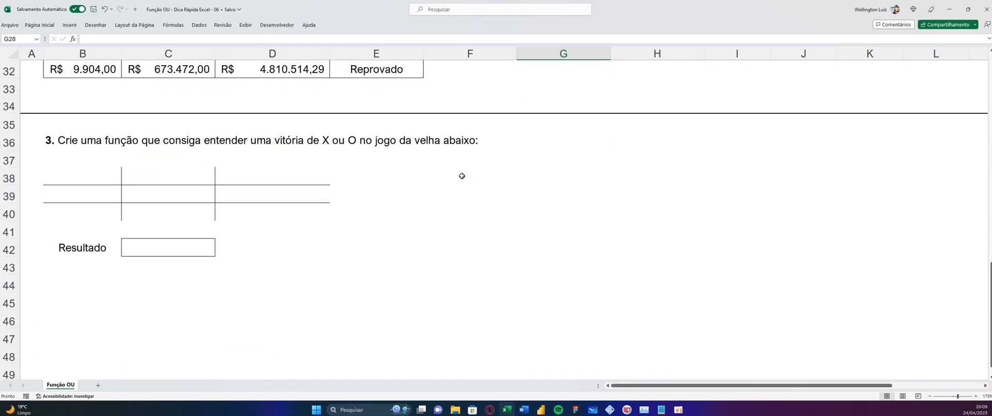
scroll(103, 178, "up", 1)
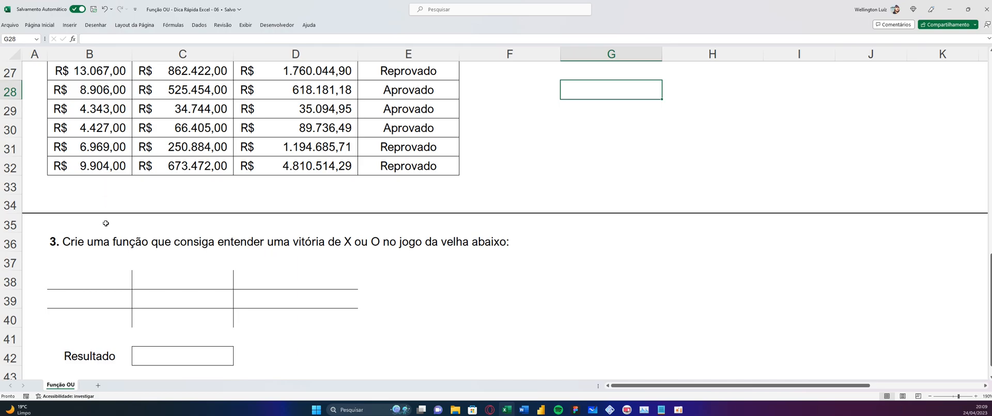
scroll(103, 181, "up", 3, "ctrl")
scroll(201, 247, "down", 2)
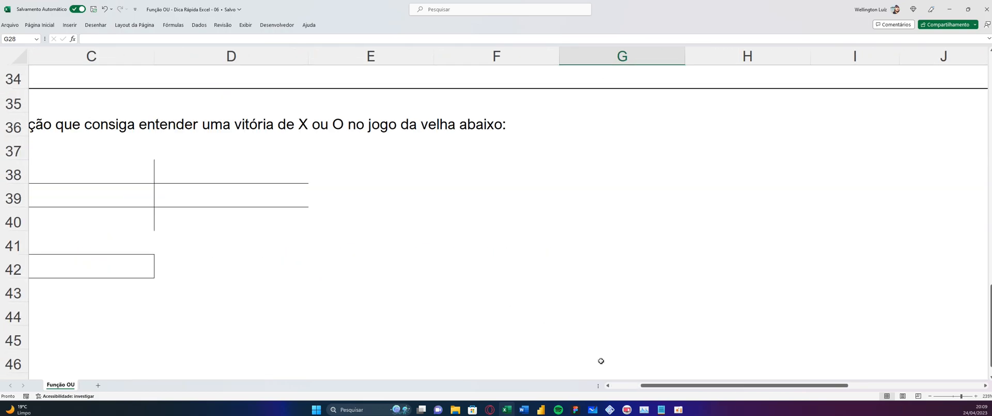
left_click_drag(648, 385, 618, 385)
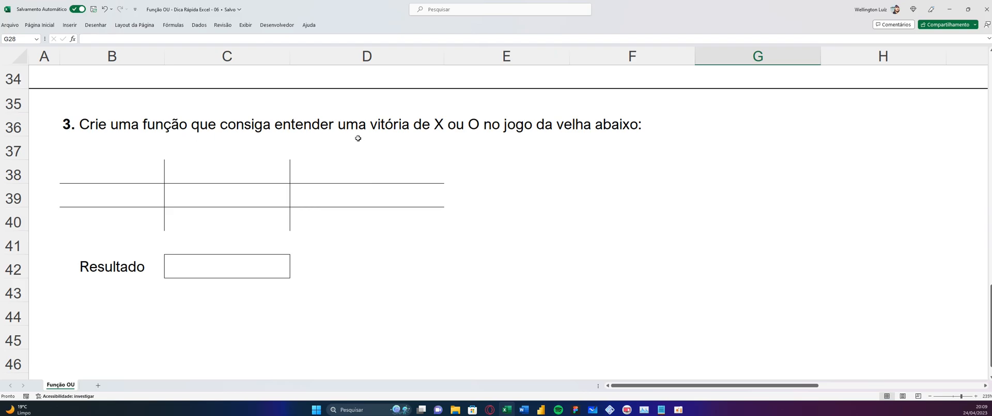
left_click(368, 124)
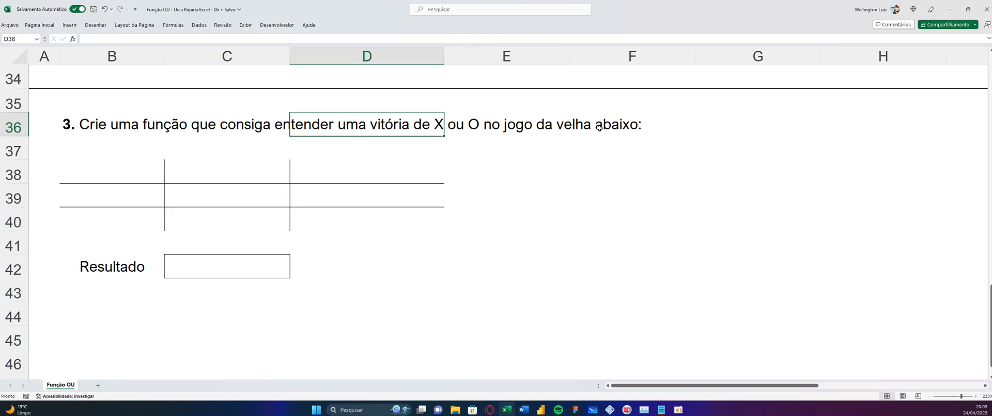
Examine the cells of the jogo da velha board from B38 and the Resultado cell C42
left_click(129, 168)
left_click(237, 175)
left_click(340, 180)
left_click(123, 203)
left_click(260, 198)
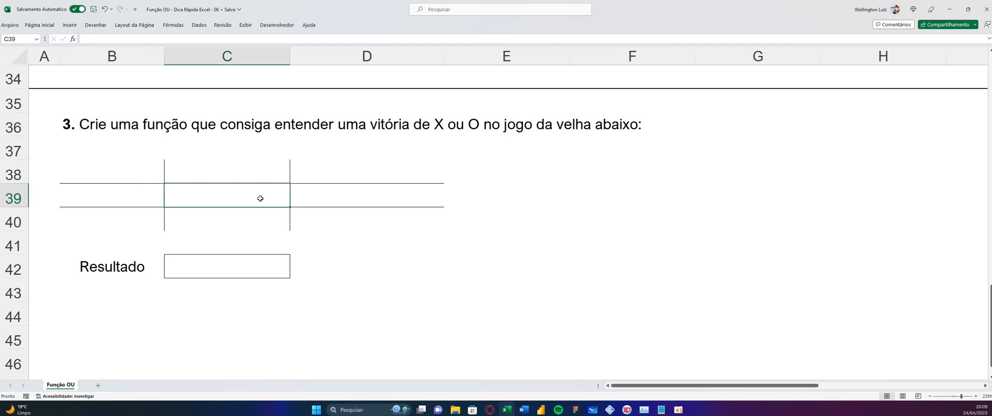
left_click(357, 199)
left_click(208, 270)
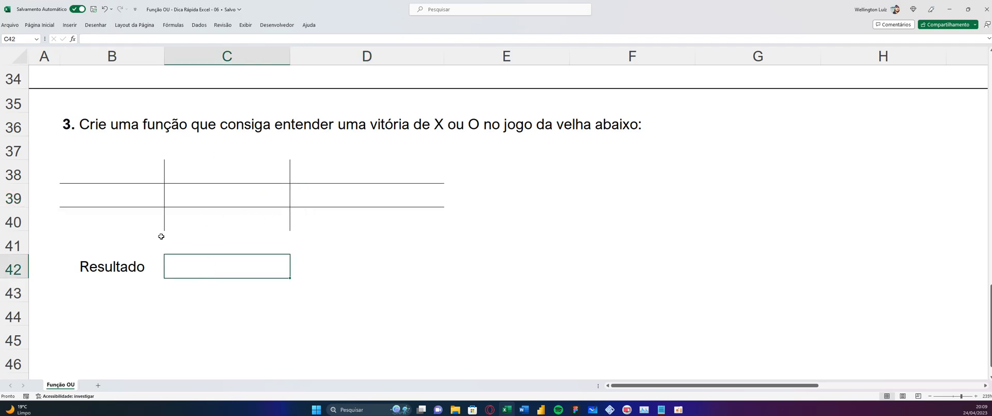
left_click(117, 173)
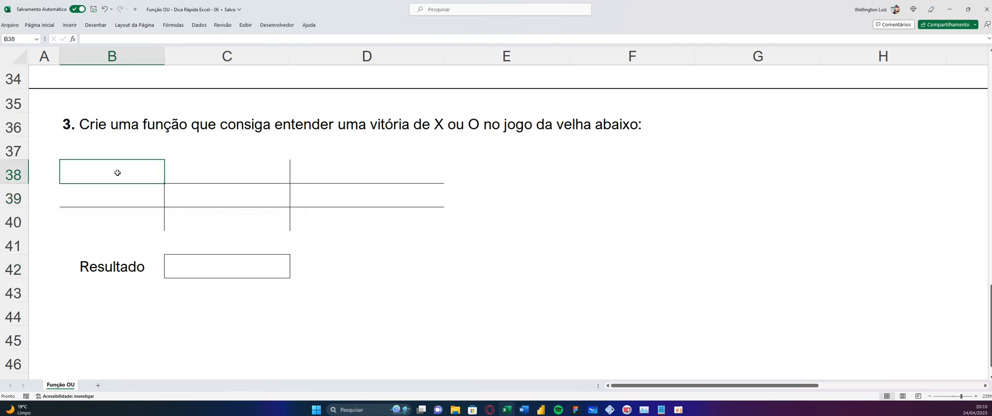
Enter a sample game on the board, with x in B38:B40 and o in C38:C40
type("X")
left_click(199, 173)
type("o")
double_click(110, 195)
type("X")
double_click(205, 199)
type("o")
left_click(136, 215)
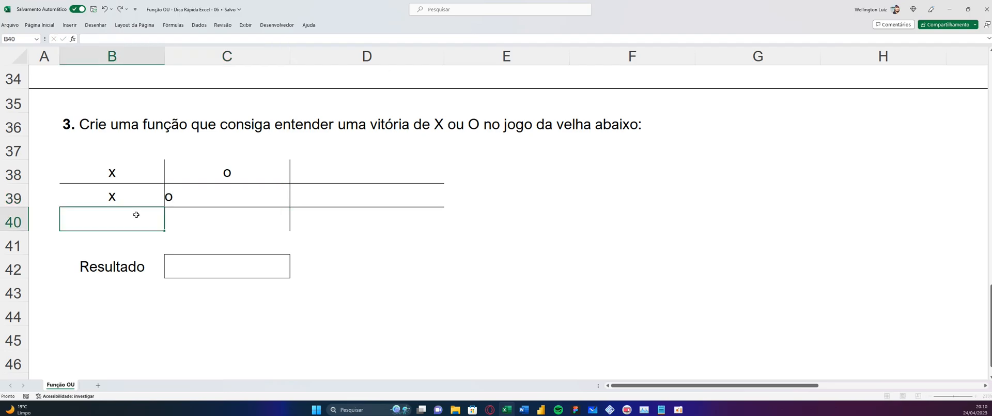
type("X")
key("Return")
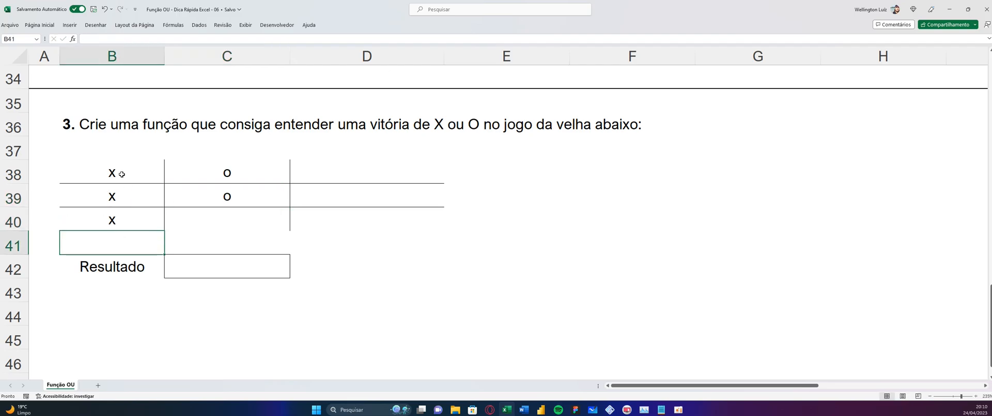
left_click_drag(122, 174, 109, 217)
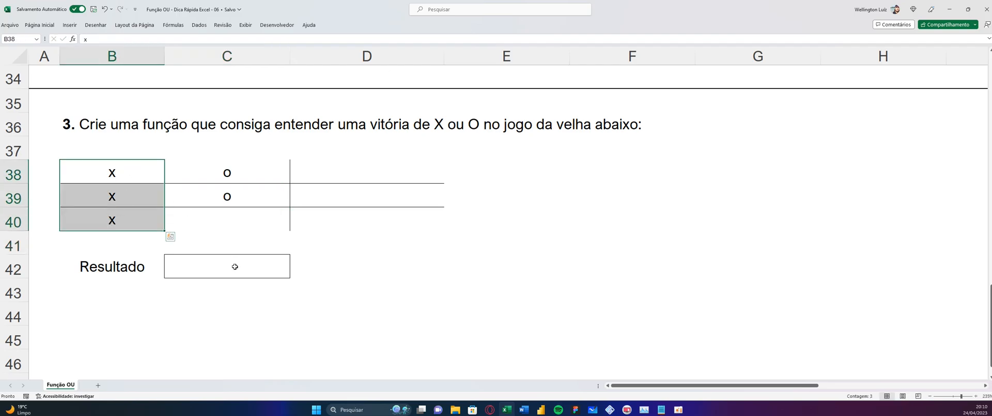
left_click(196, 271)
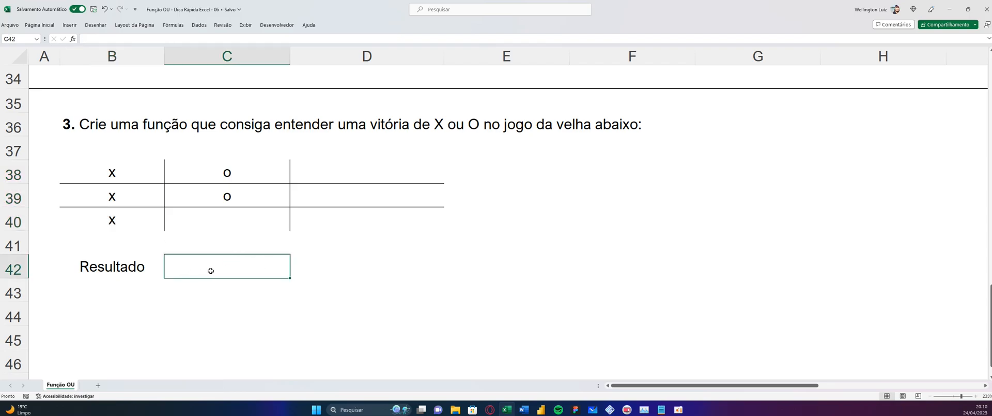
left_click(222, 217)
type("o")
left_click(190, 287)
left_click(188, 266)
Clear the sample marks from the board in B38:D40
left_click_drag(122, 178, 385, 215)
key("Delete")
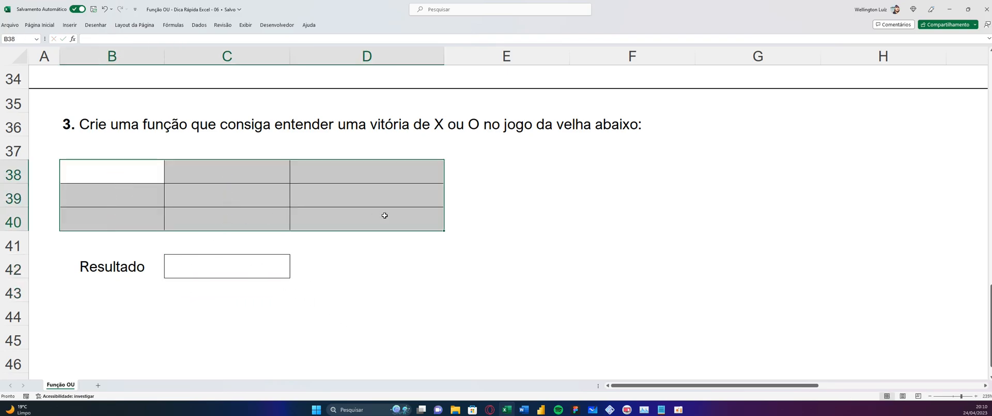
left_click(370, 276)
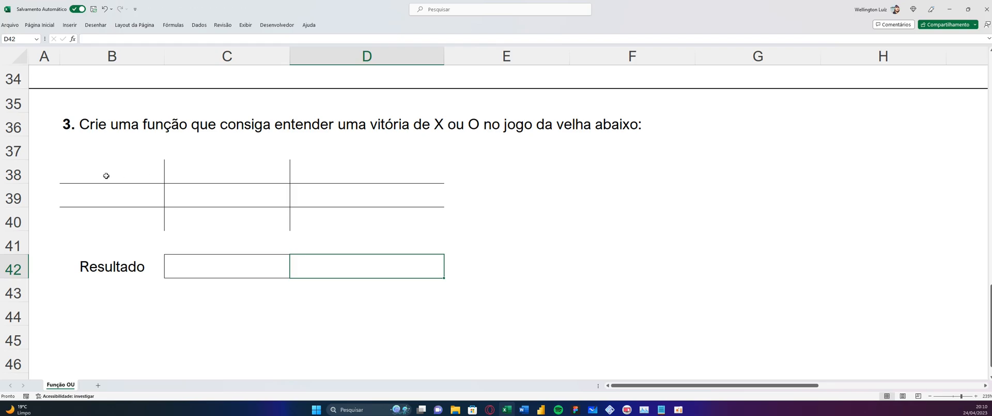
Examine the vertical and horizontal winning lines of the board, covering its three columns and its three rows
left_click_drag(91, 178, 104, 215)
left_click_drag(200, 172, 199, 220)
left_click_drag(322, 171, 329, 225)
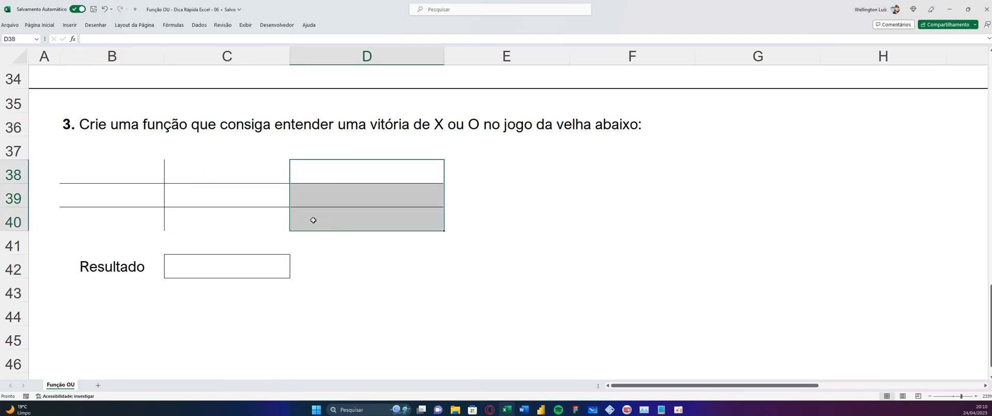
left_click_drag(135, 160, 135, 210)
left_click_drag(206, 171, 214, 224)
left_click_drag(332, 180, 310, 241)
left_click_drag(113, 170, 352, 173)
left_click_drag(131, 190, 341, 194)
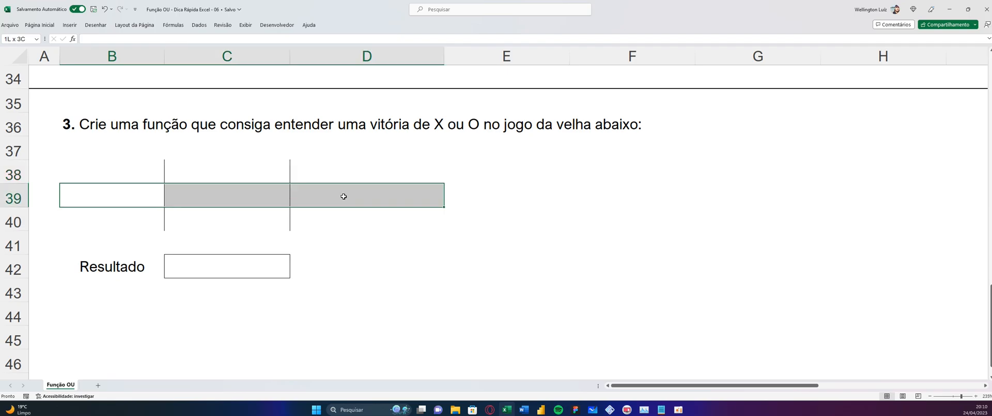
left_click_drag(99, 233, 325, 217)
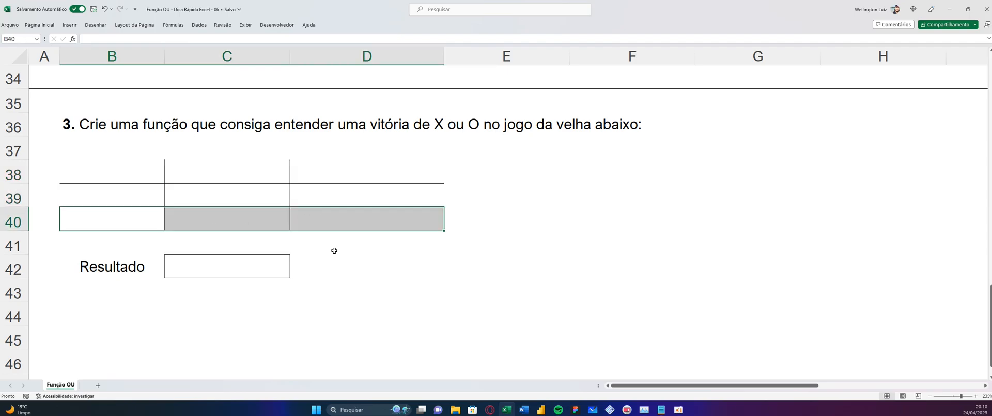
Trace the two diagonal winning lines of the board, B38-C39-D40 and D38-C39-B40
left_click(129, 170)
left_click(199, 199)
left_click(317, 224)
left_click(315, 171)
left_click(230, 199)
left_click(153, 218)
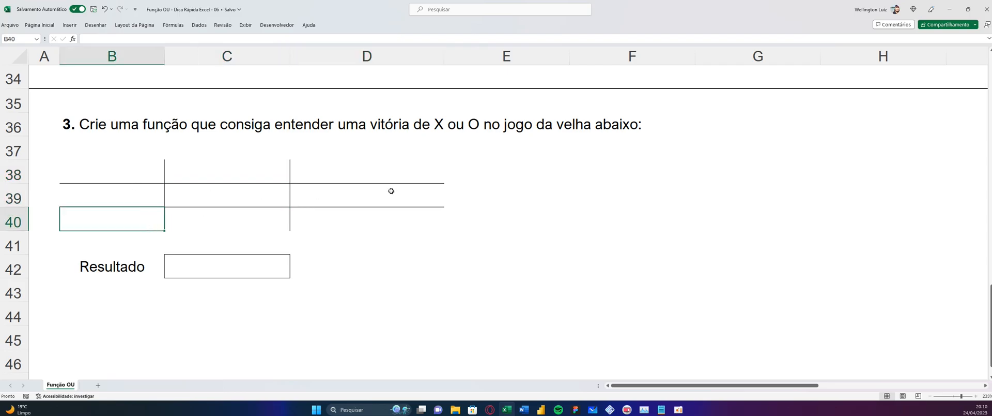
left_click(142, 171)
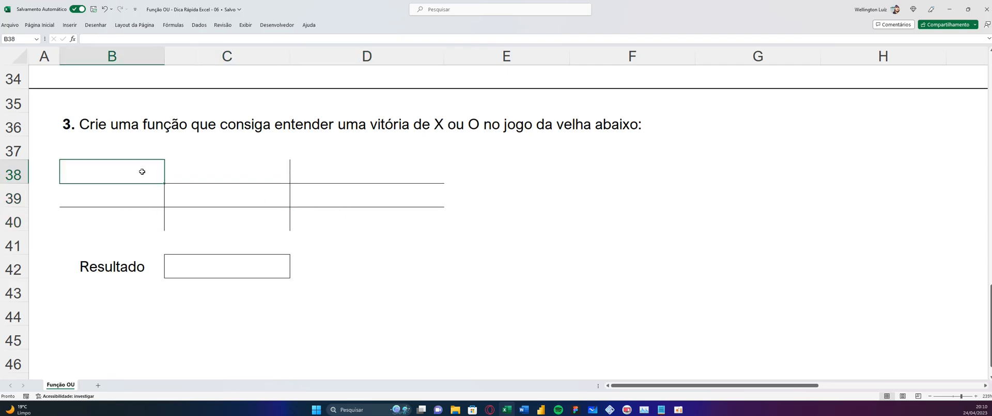
left_click(224, 211)
left_click(272, 206)
left_click(328, 229)
left_click(326, 172)
left_click(256, 195)
left_click(119, 216)
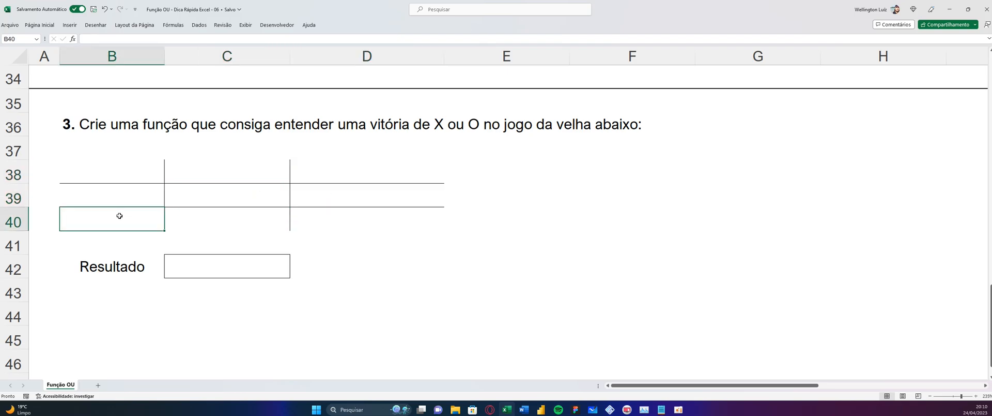
left_click(220, 262)
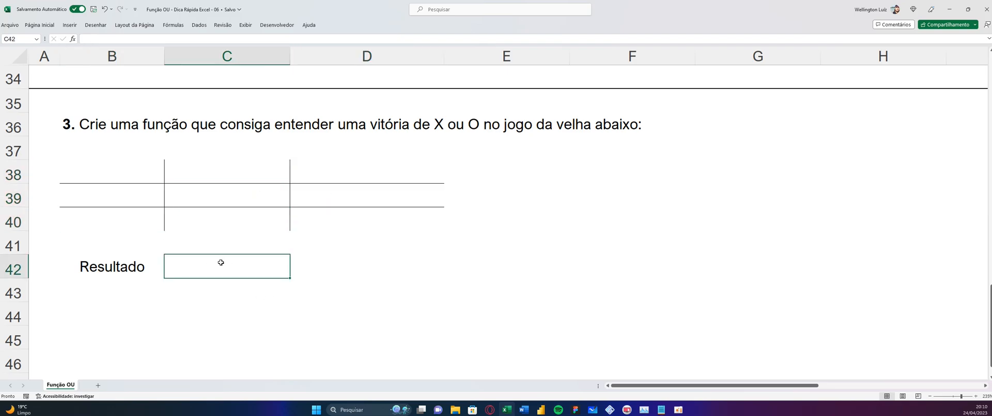
type("=")
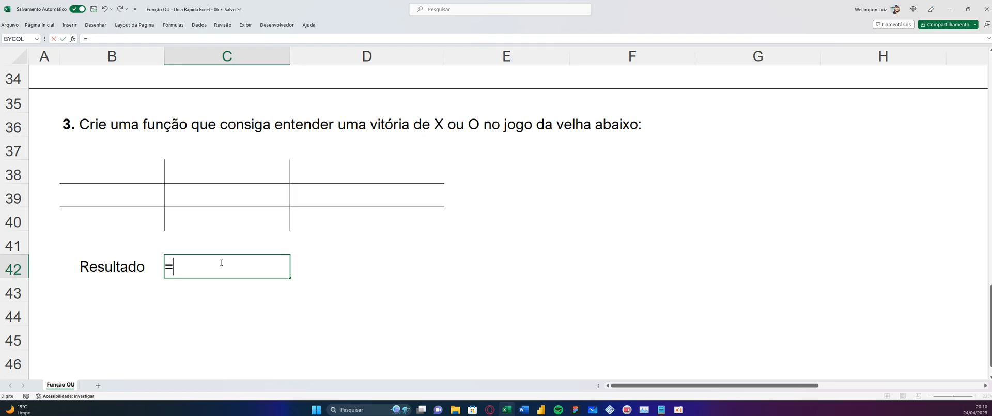
key("Tab")
type("ses")
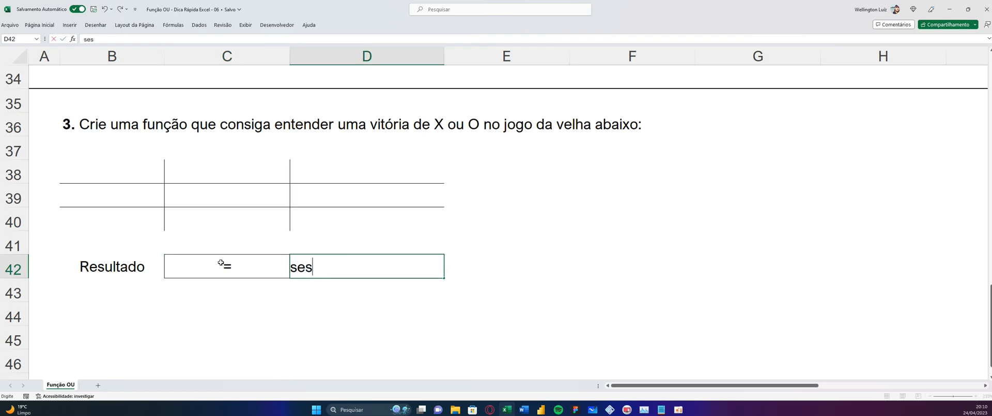
key("Escape")
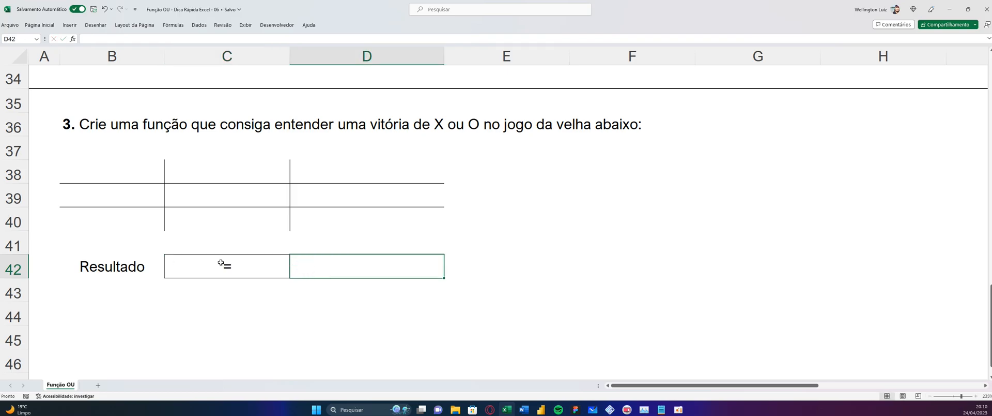
left_click(239, 345)
Begin the Resultado formula in C42 with an E function nested inside OU and SES, as =SES(OU(E(
left_click(222, 264)
type("=ses")
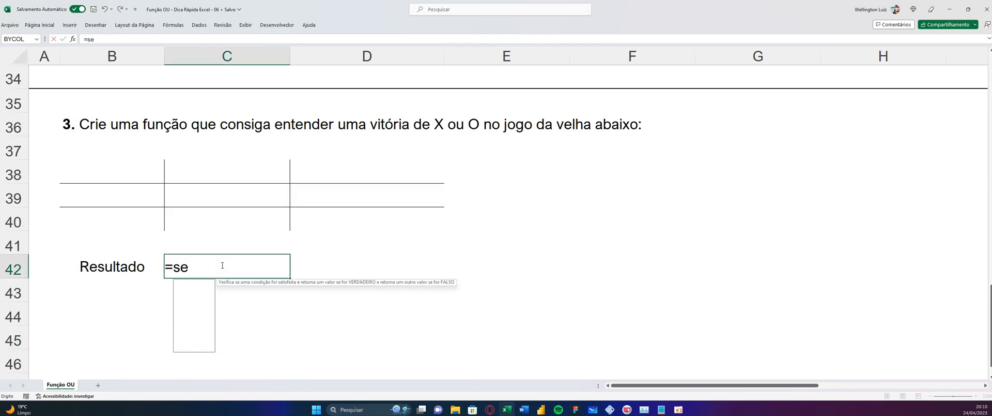
key("Tab")
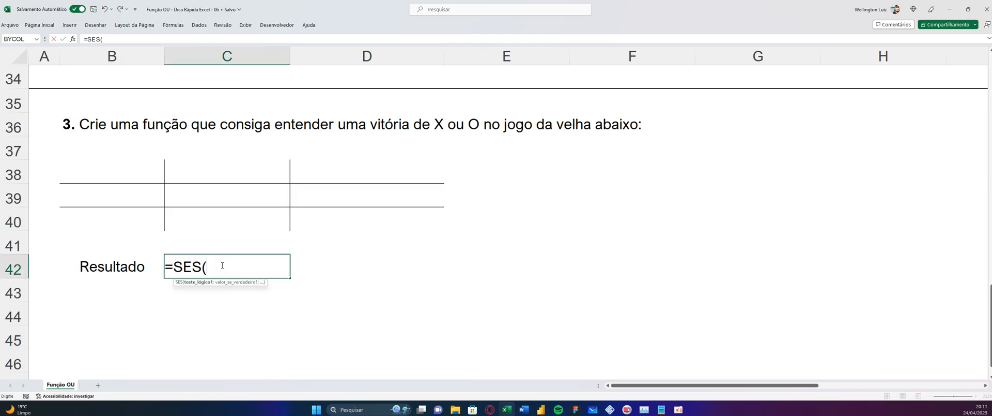
type("ou")
key("Tab")
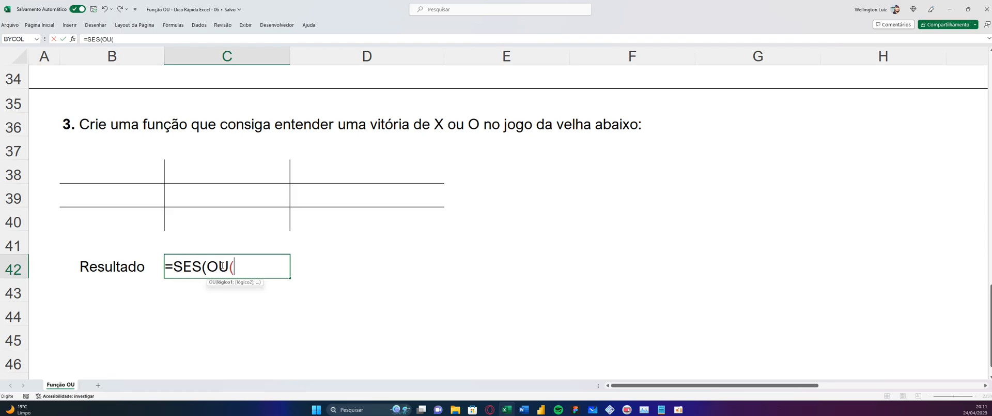
type("e")
key("Tab")
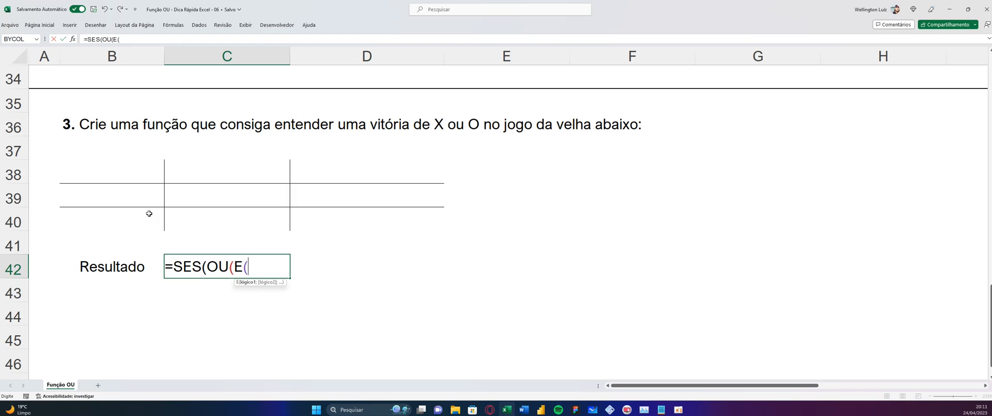
Complete the first E condition so that it tests the board's first row, B38:D38="X", and open the next OU argument
left_click_drag(81, 174, 338, 172)
type("=\"x")
key("BackSpace")
type("X\"")
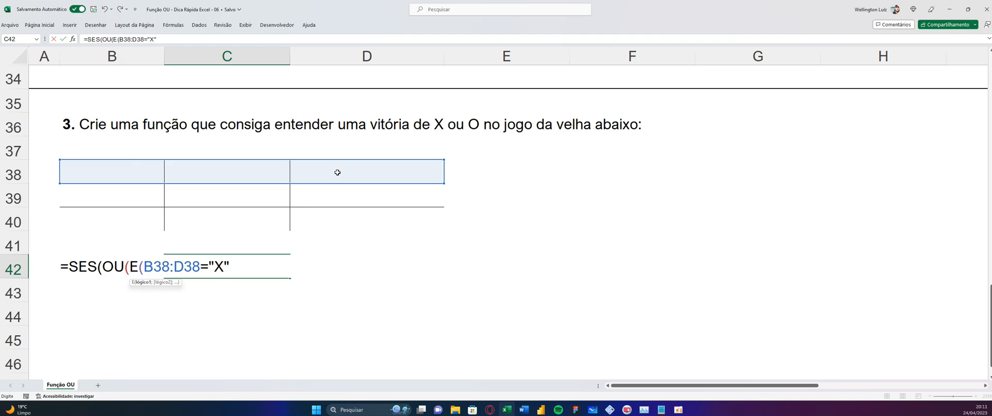
double_click(223, 266)
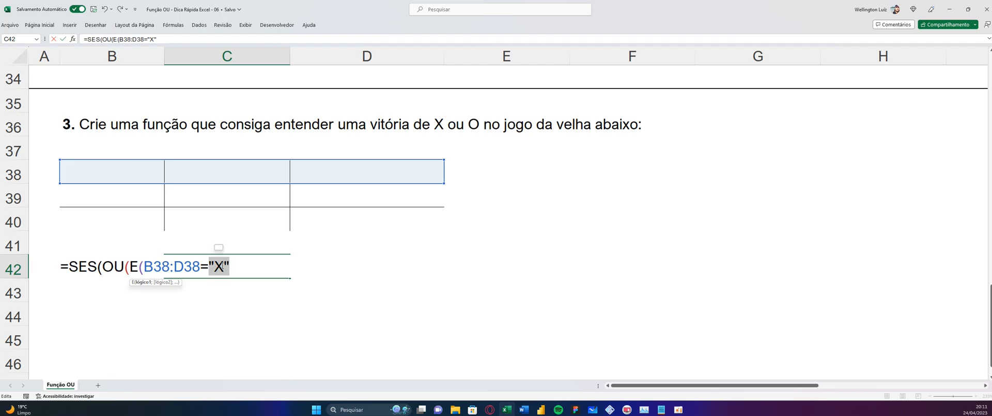
left_click(176, 37)
type(")")
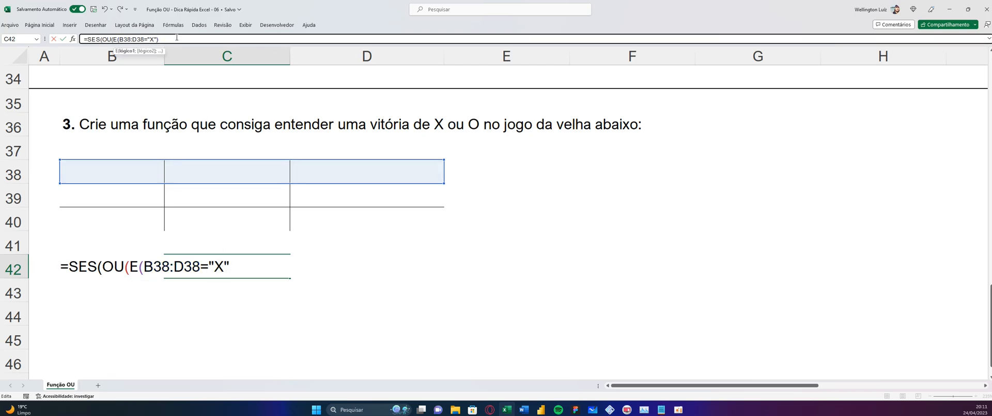
type(";")
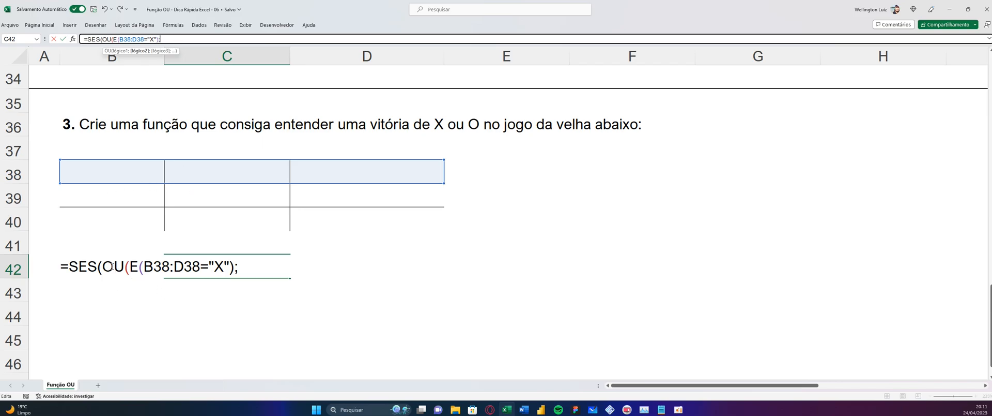
Add a second condition to the OU function for the board's middle row, E(B39:D39="X")
left_click_drag(104, 194, 383, 202)
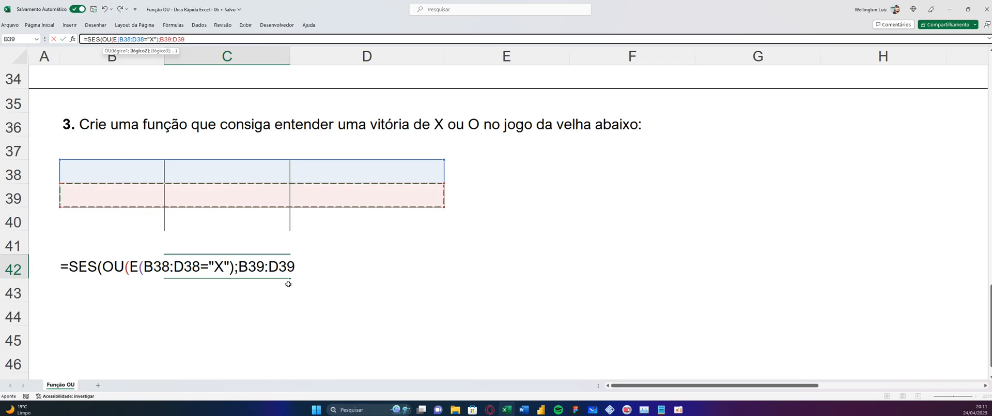
left_click_drag(160, 38, 204, 37)
type("E(")
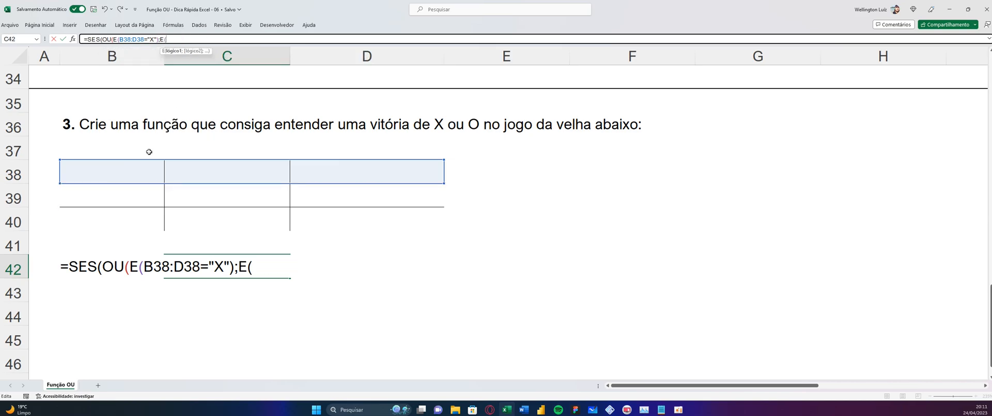
left_click_drag(123, 192, 361, 202)
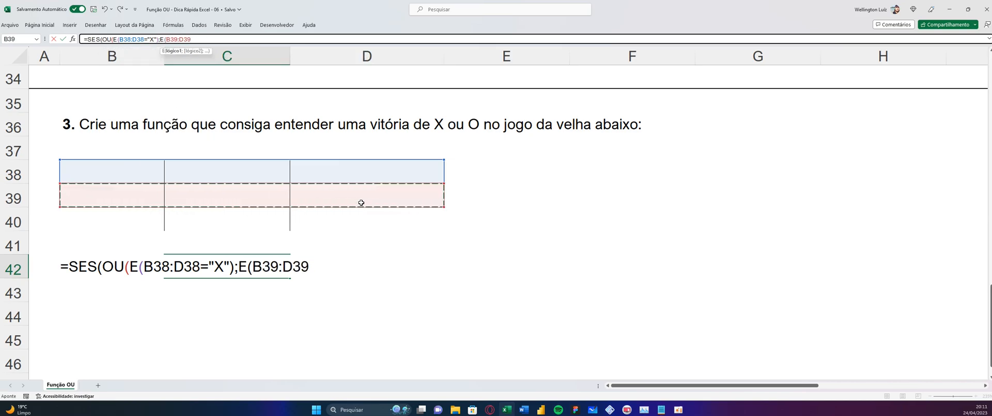
type("=\"X\");")
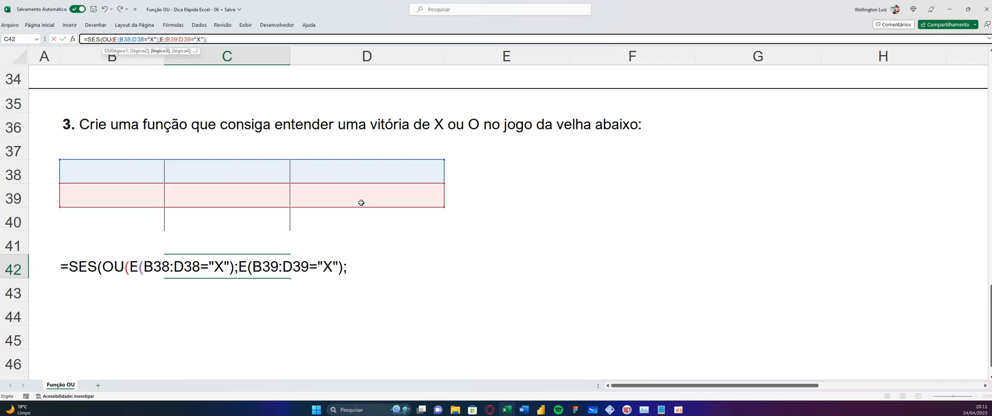
Add a third condition to the OU function for the board's last row, E(B40:D40="X")
left_click_drag(122, 213, 337, 210)
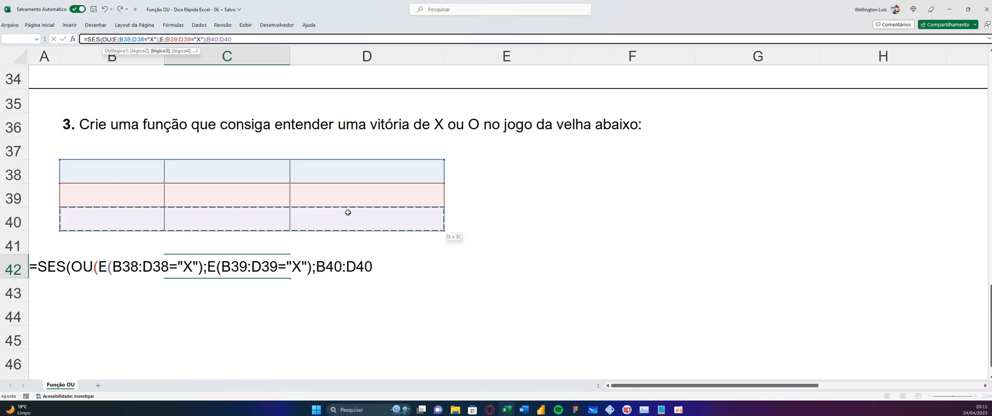
left_click_drag(207, 38, 259, 38)
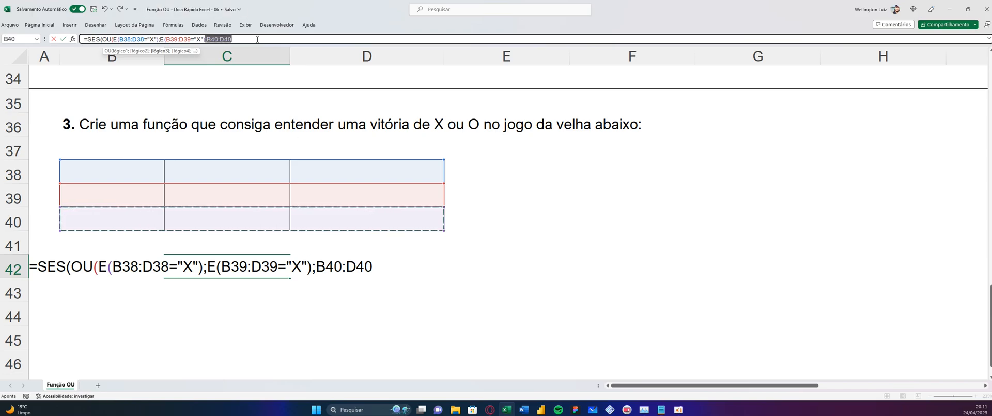
key("BackSpace")
type("e")
key("Tab")
left_click_drag(119, 215, 331, 221)
type("=\"X\"")
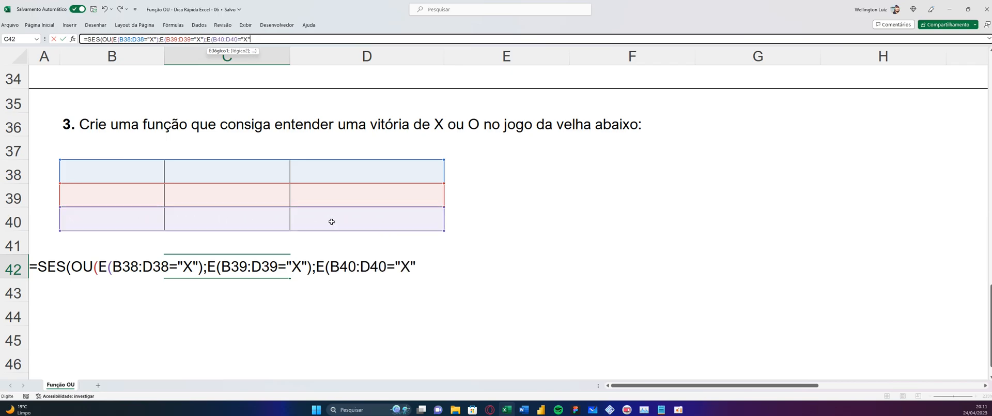
type(");")
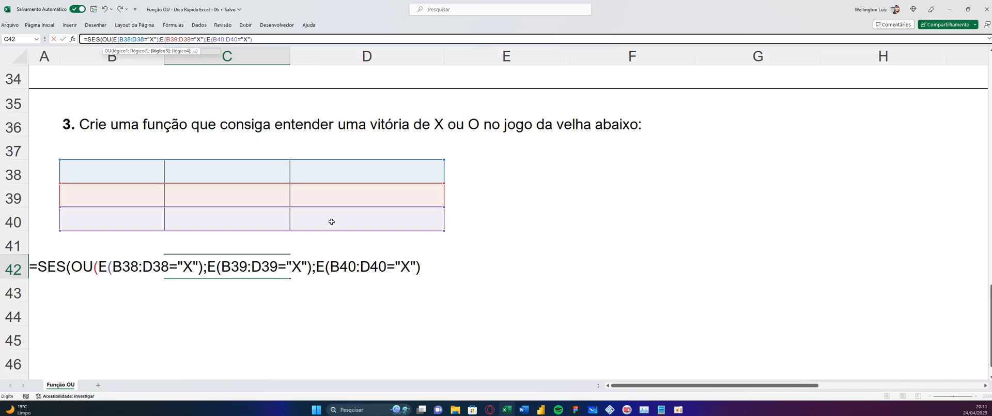
type("E(")
Add a fourth condition to the OU function for the board's first column, E(B38:B40="X")
left_click(121, 171)
left_click_drag(121, 171, 125, 223)
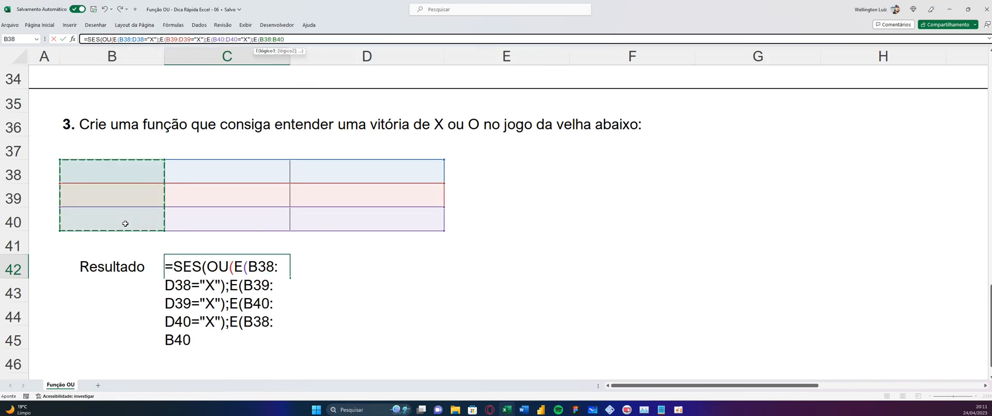
type("=\"X\"")
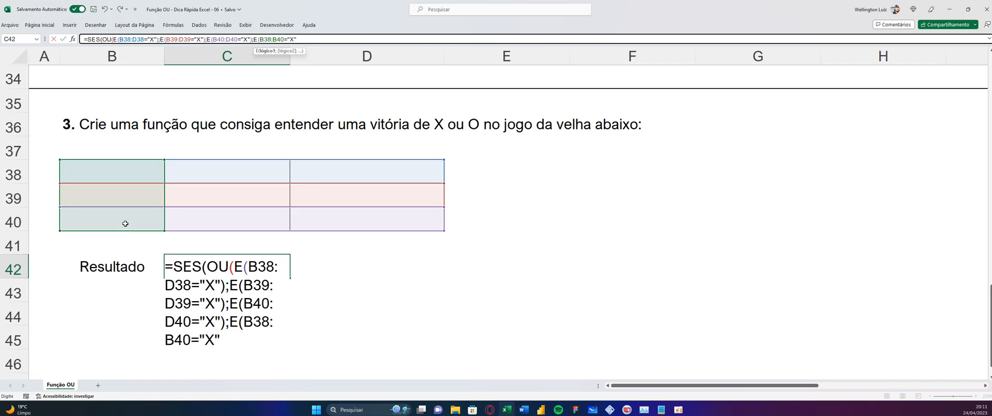
type(");")
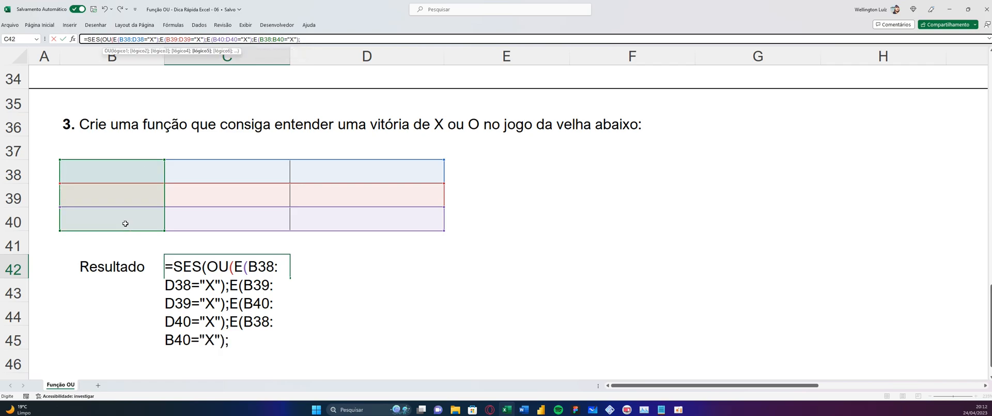
left_click_drag(203, 172, 206, 224)
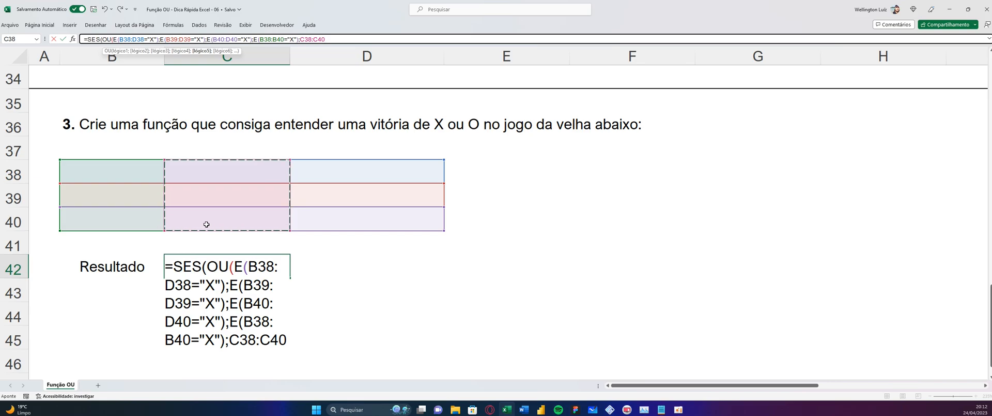
key("BackSpace")
key("BackSpace")
key("BackSpace")
key("BackSpace")
key("BackSpace")
key("BackSpace")
key("BackSpace")
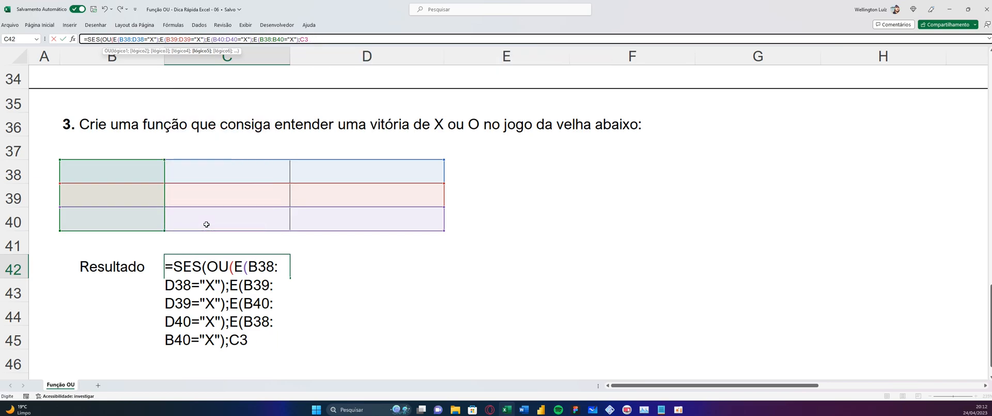
Add a fifth condition to the OU function for the board's middle column, E(C38:C40="X")
type("E(")
left_click_drag(217, 177, 217, 217)
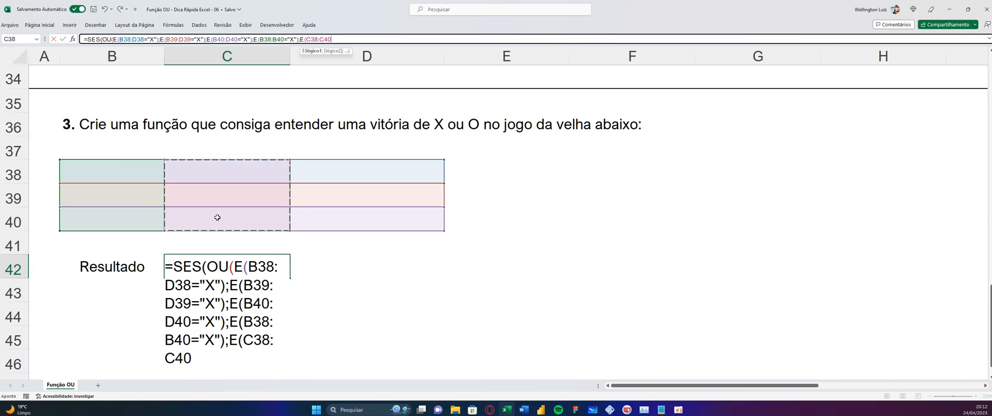
type("=")
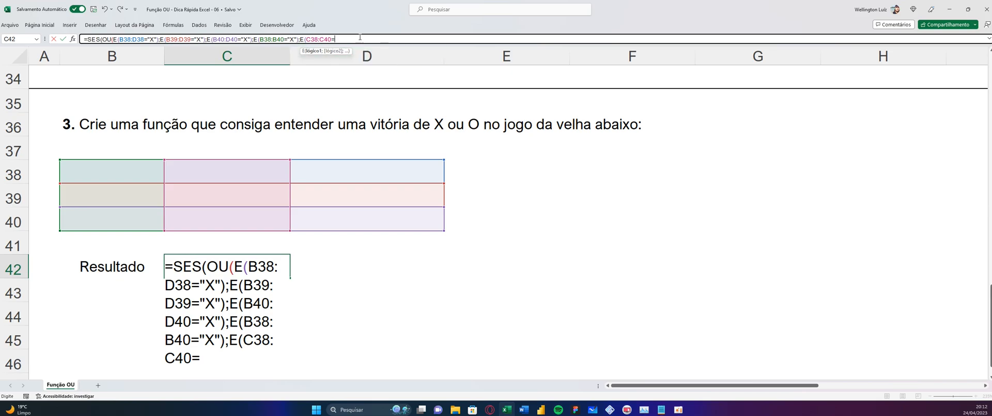
type("\"X")
key("shift+Left")
key("shift+Left")
key("shift+Left")
key("Right")
type(");.")
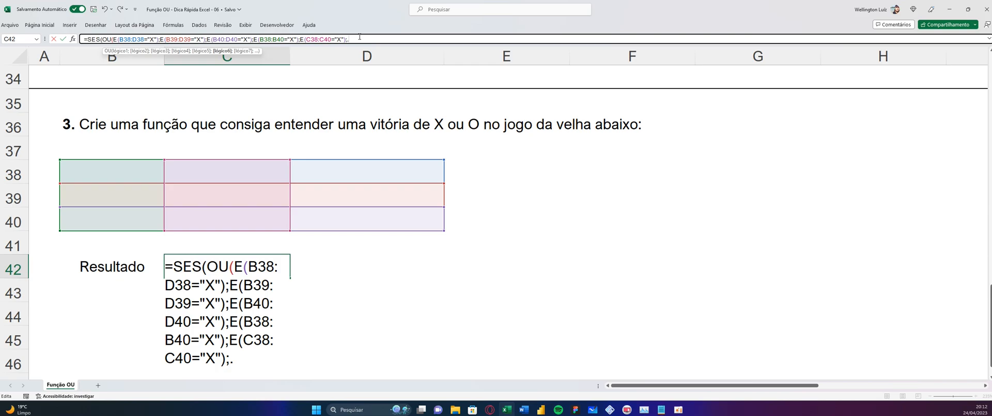
Add a sixth condition to the OU function for the board's last column, E(D38:D40="X")
key("BackSpace")
type("e(")
left_click_drag(317, 181, 320, 223)
type("=\"X\");")
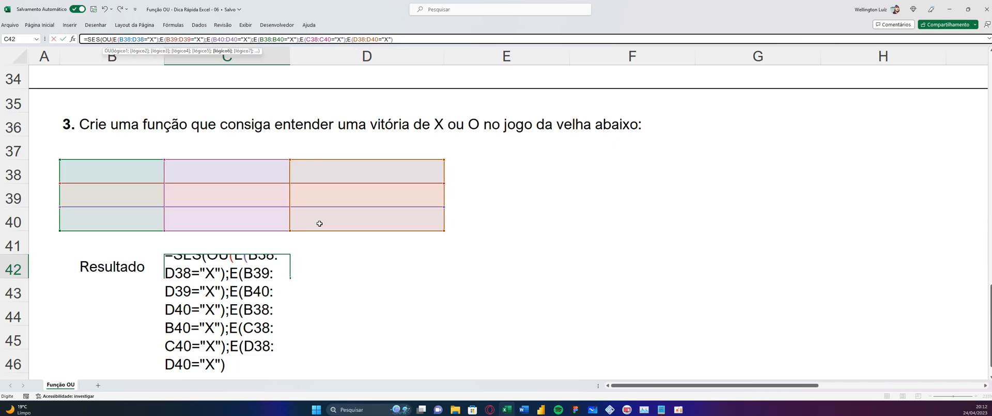
type("e")
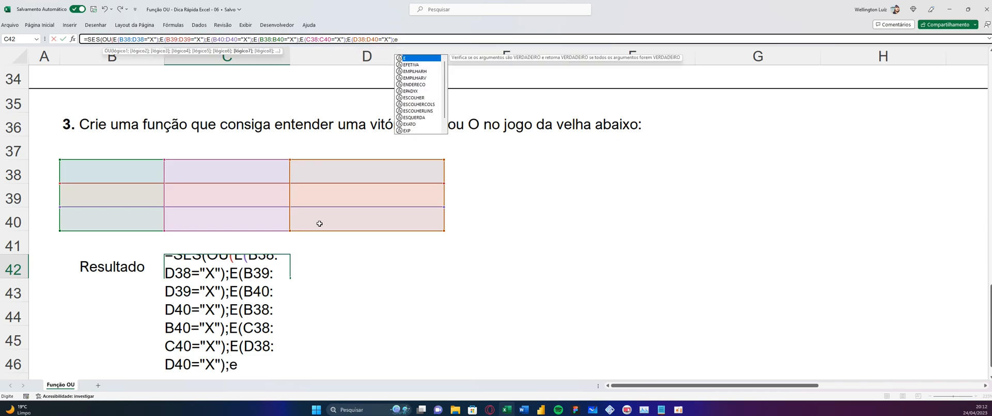
Start a seventh OU condition for the descending diagonal with an E function whose first test is B38="X"
key("Tab")
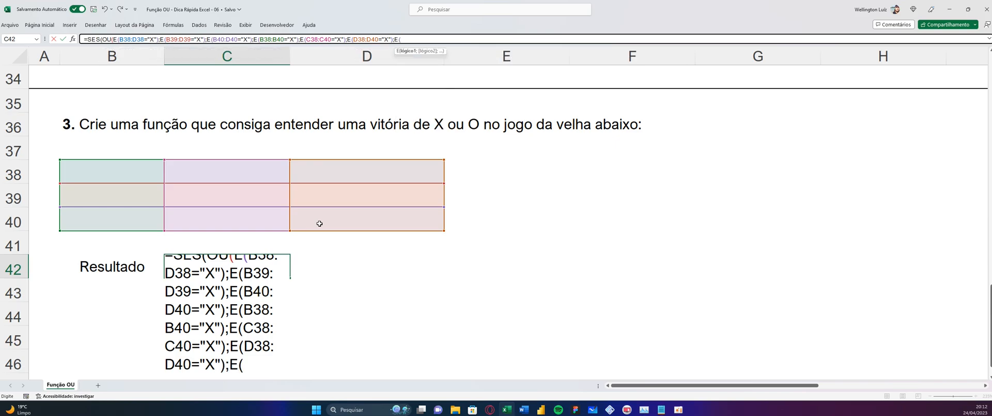
left_click(112, 171)
type("=")
type("=\"X\"")
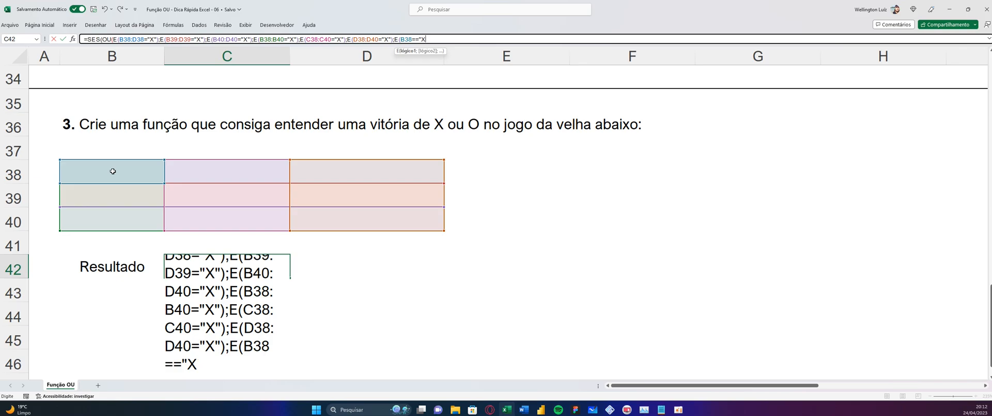
key("BackSpace")
key("BackSpace")
key("BackSpace")
key("BackSpace")
type("=\"X\";")
Complete the descending diagonal condition with the tests C39="X" and D40="X", and close its E function
left_click(208, 188)
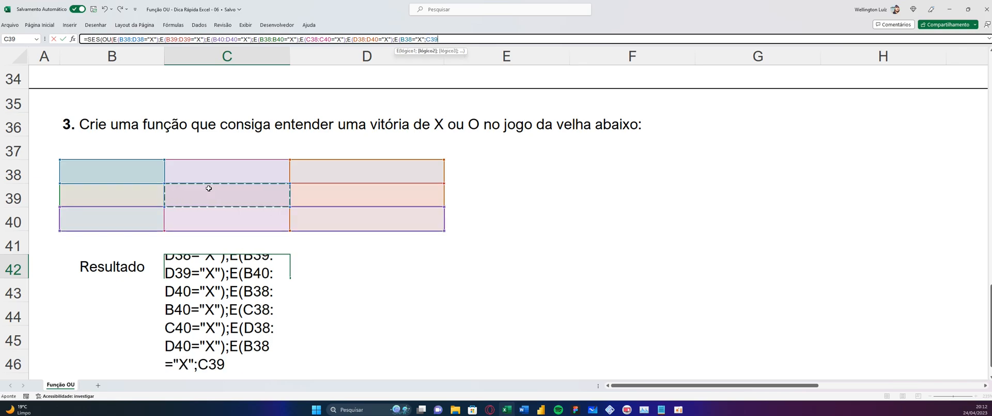
type("=\"X\";")
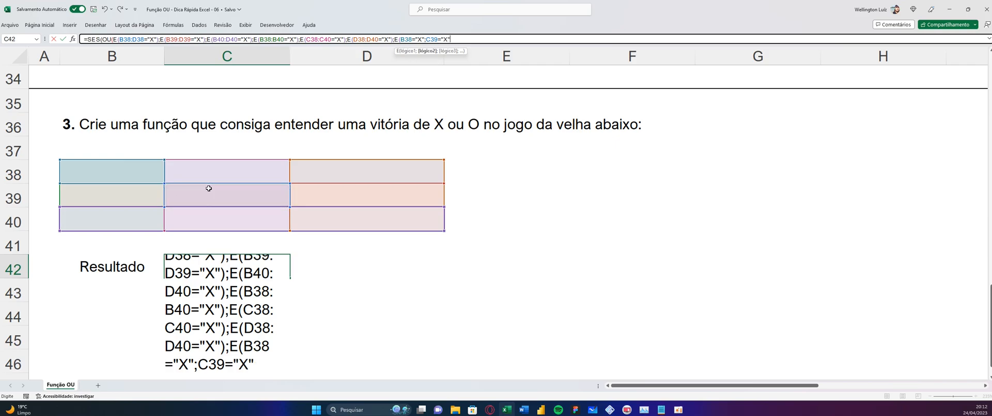
left_click(317, 225)
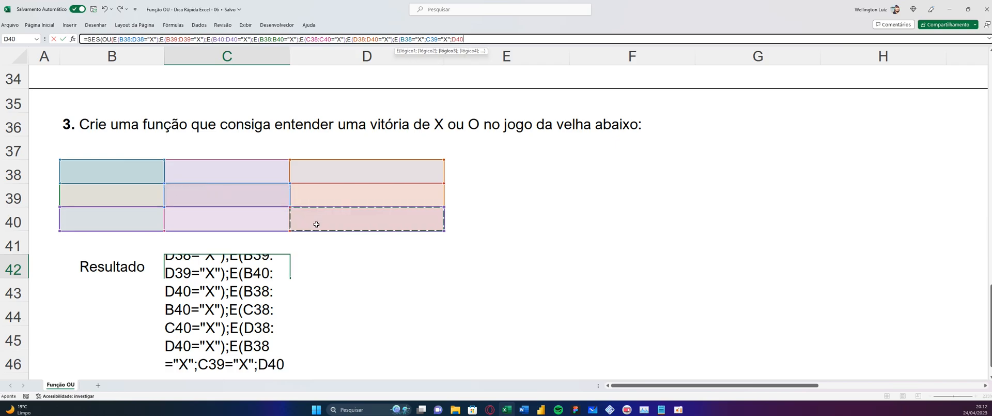
type("=\"X\"")
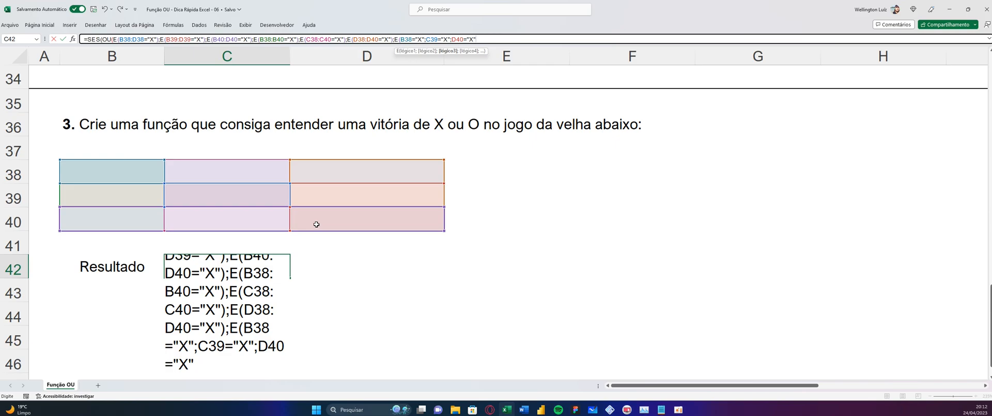
type(")")
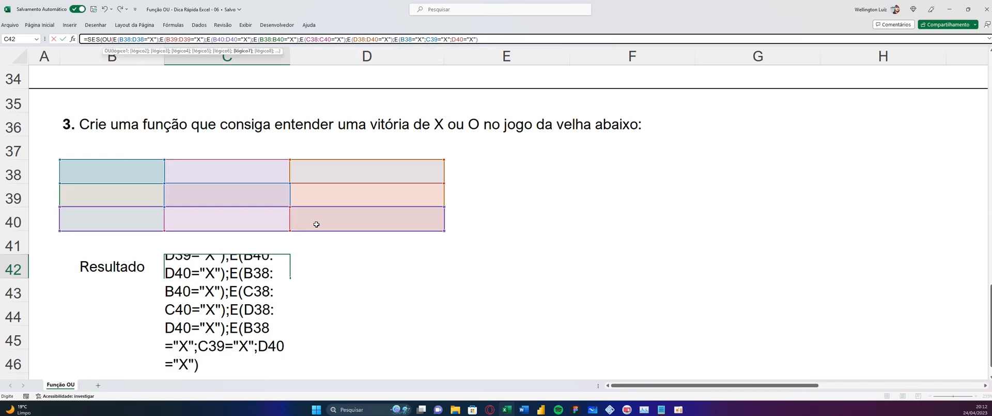
type(";e")
Add an eighth condition to the OU function for the other diagonal, E(D38="X";C39="X";B40="X")
key("Tab")
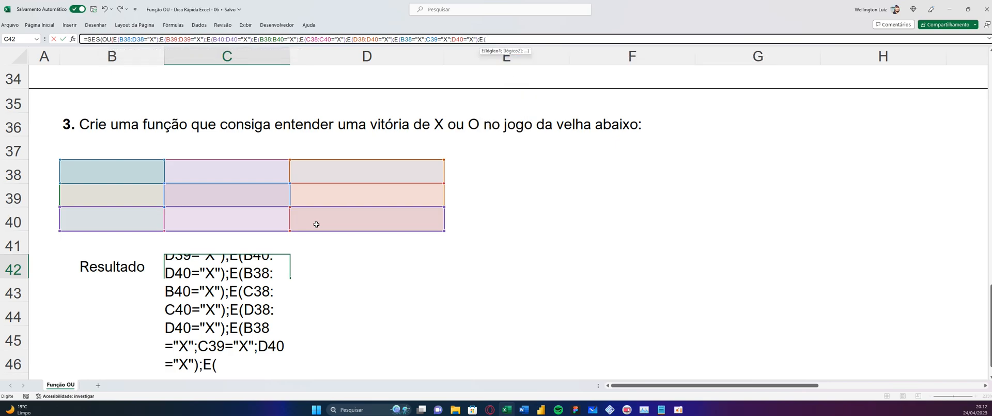
left_click(313, 173)
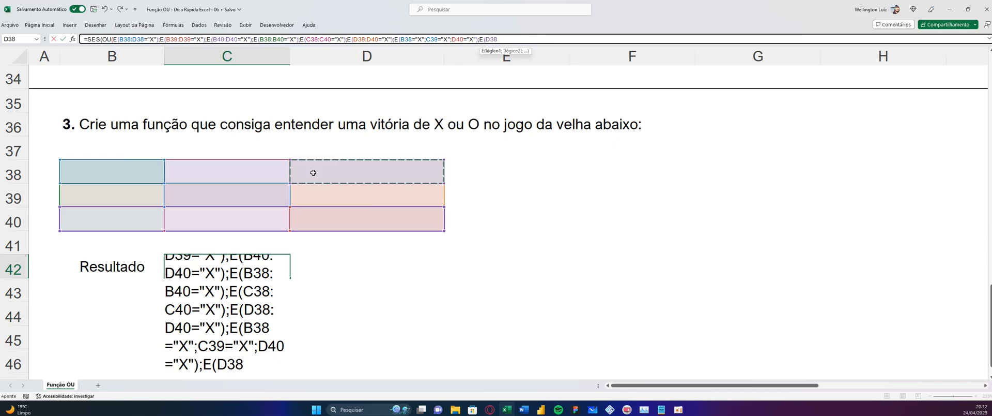
type("=\"X\"")
type(";")
left_click(239, 195)
type("=\"X\";C39=\"X")
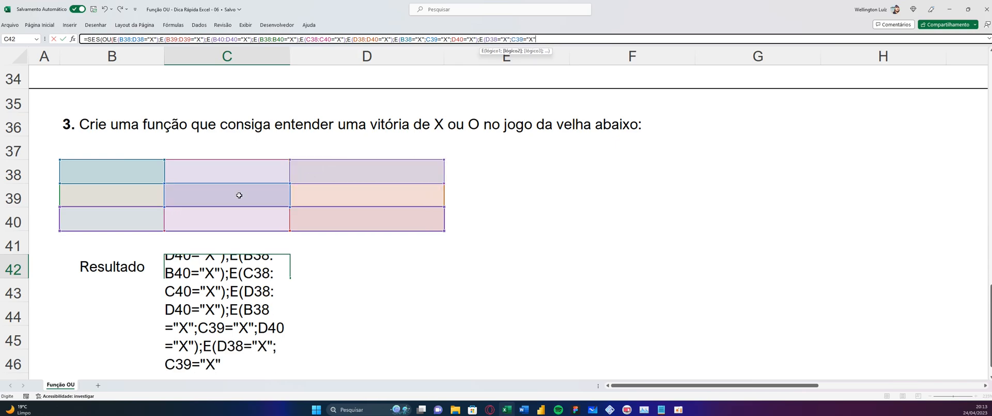
type(";")
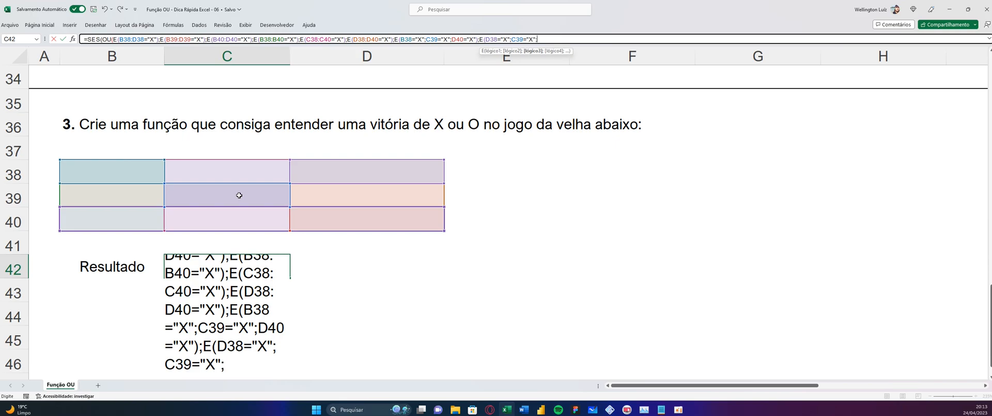
left_click(124, 219)
type("=\"X\"")
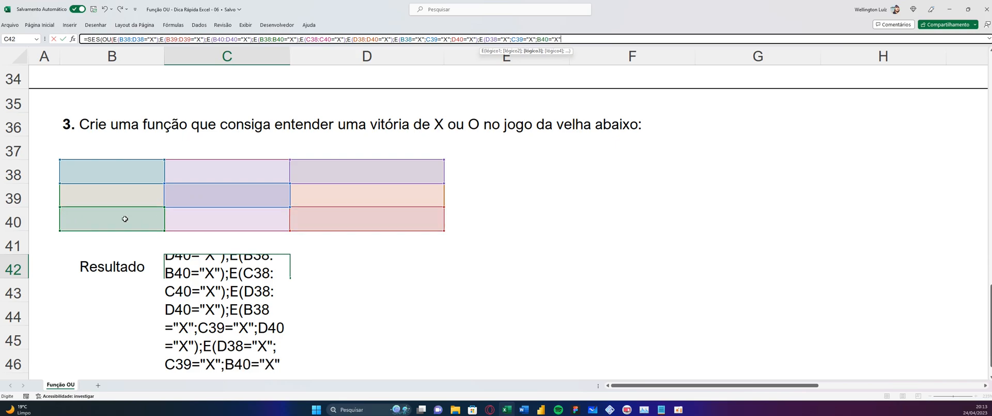
type(")")
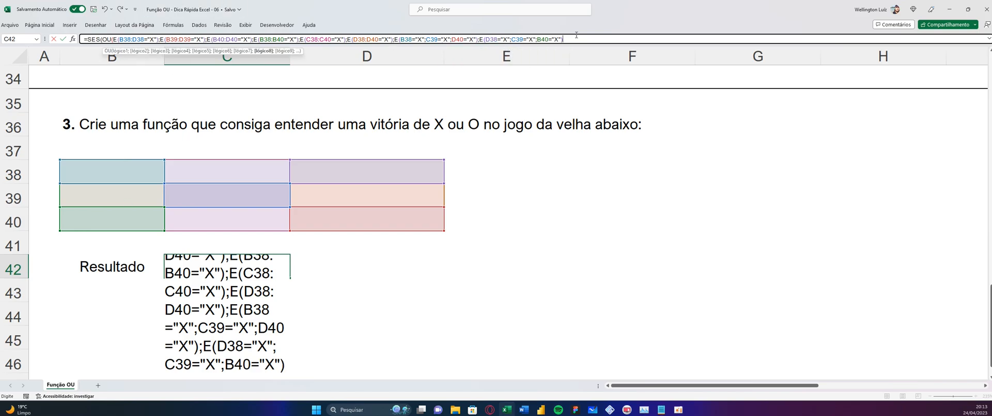
type(");")
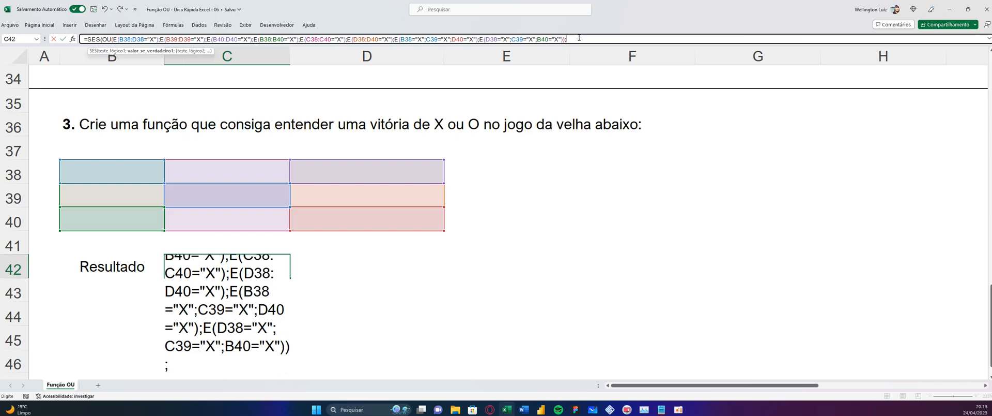
type("\"X ganh")
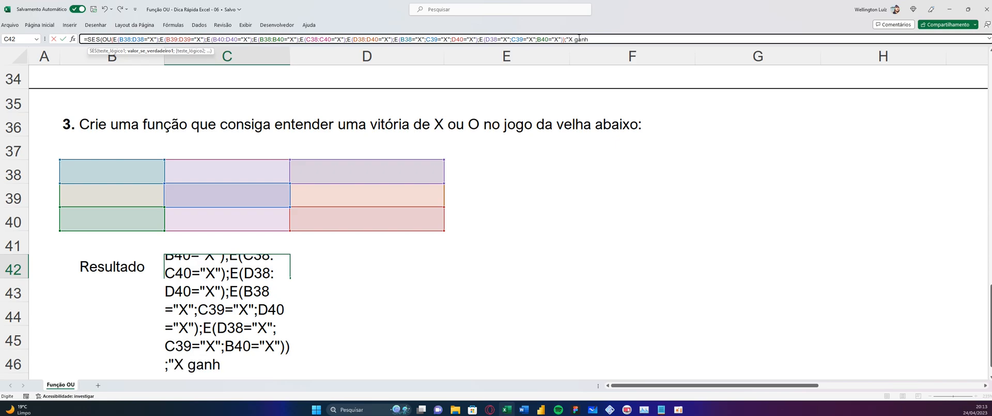
Close the OU function and set "X ganhou!" as the SES result when that first test is true
type("ou!\";")
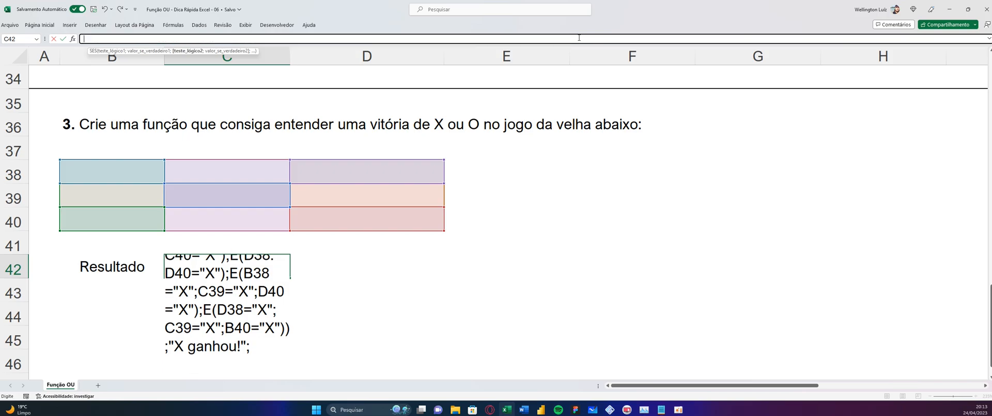
Expand the formula editing area and insert a line break after SES( so that the OU test starts its own line
left_click(988, 39)
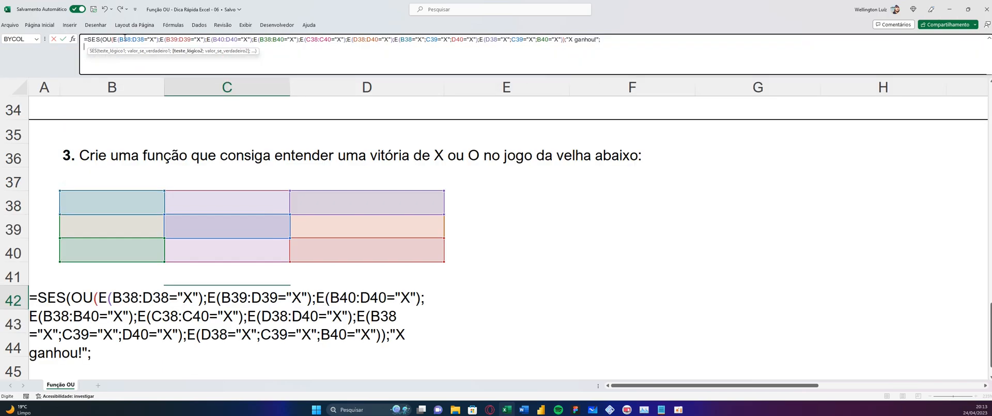
left_click(103, 39)
key("alt+Return")
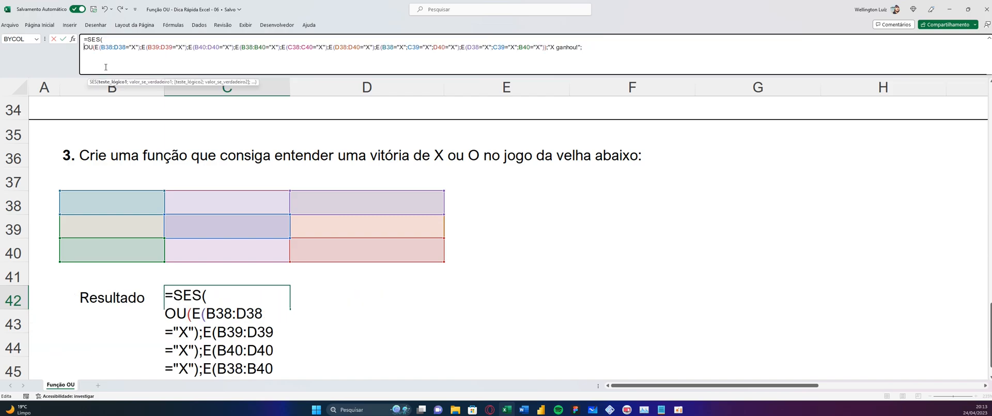
Copy the whole OU test for X and paste it on a new line as the second logical test of SES
left_click_drag(84, 47, 546, 49)
key("shift+Right")
key("ctrl+c")
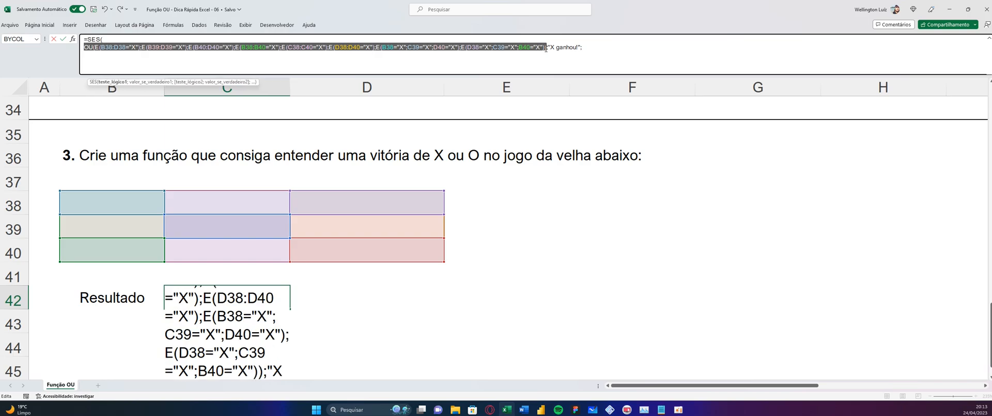
left_click(586, 47)
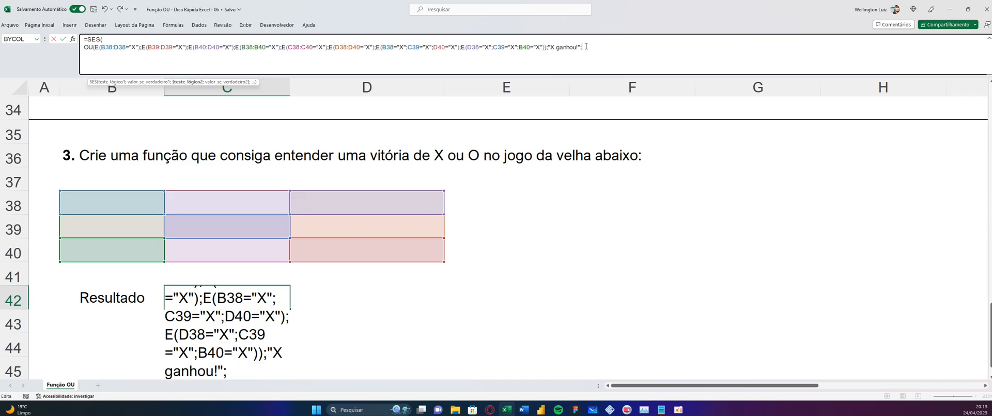
key("alt+Return")
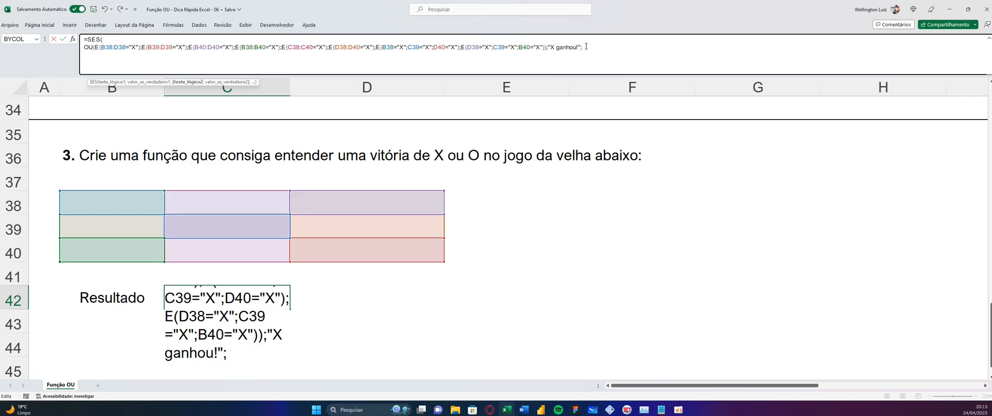
key("ctrl+v")
Replace every "X" with "O" in the second OU test, covering all rows, columns and diagonals
left_click(133, 55)
key("BackSpace")
key("BackSpace")
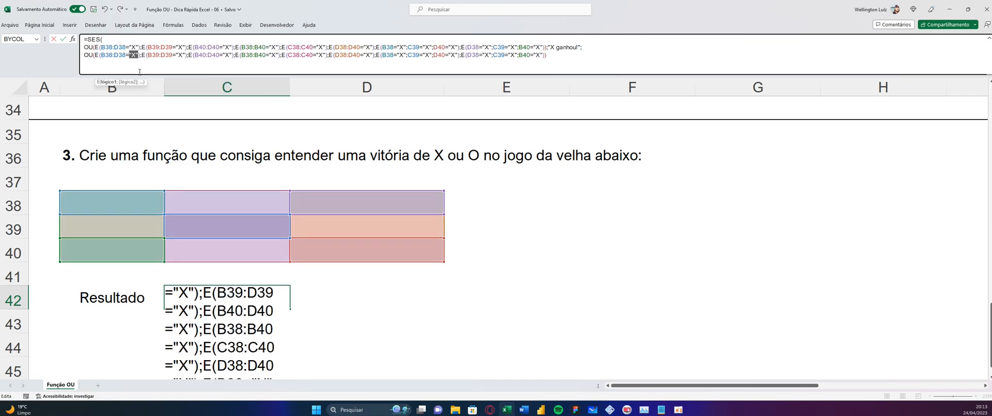
type("O")
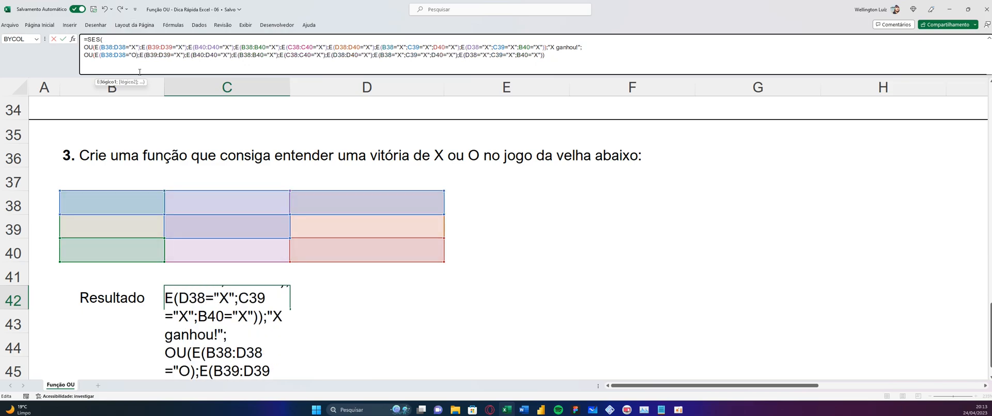
type("\"")
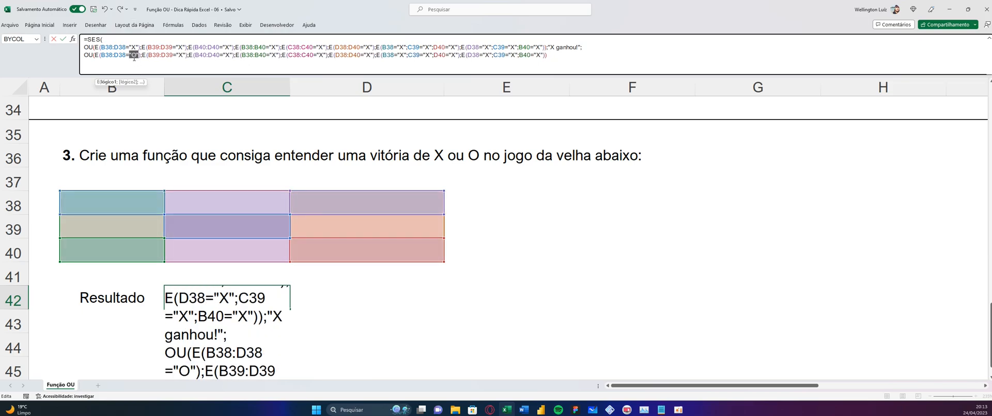
left_click_drag(176, 55, 545, 54)
type("\"O\"")
type("\"O\"")
type("\"O\"")
type("\"O\"")
type("\"O\"")
type("O")
type("O")
type("O")
type("O")
type("O")
type("O")
Set "O ganhou!" as the SES result for the second OU test and open the next argument
left_click(557, 55)
type(";")
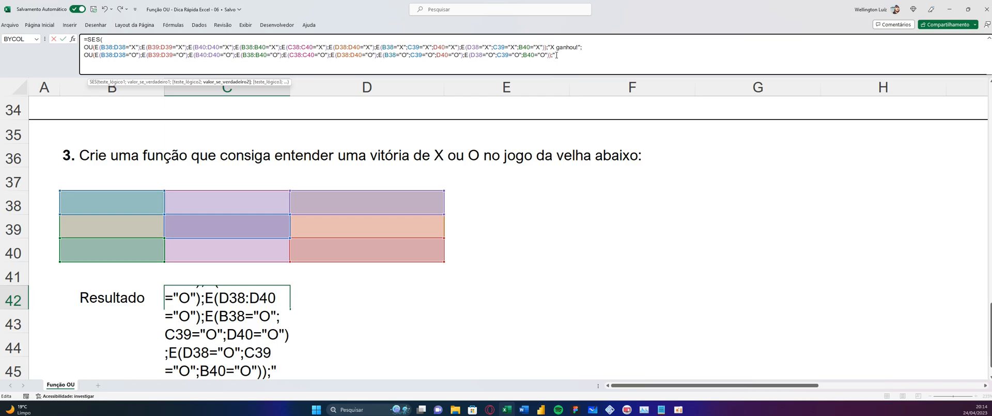
type("O")
type(" gan")
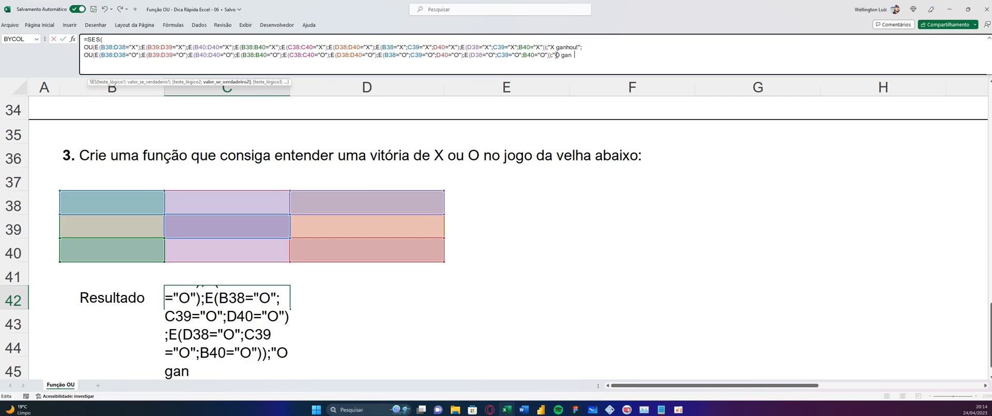
type("hou!\";")
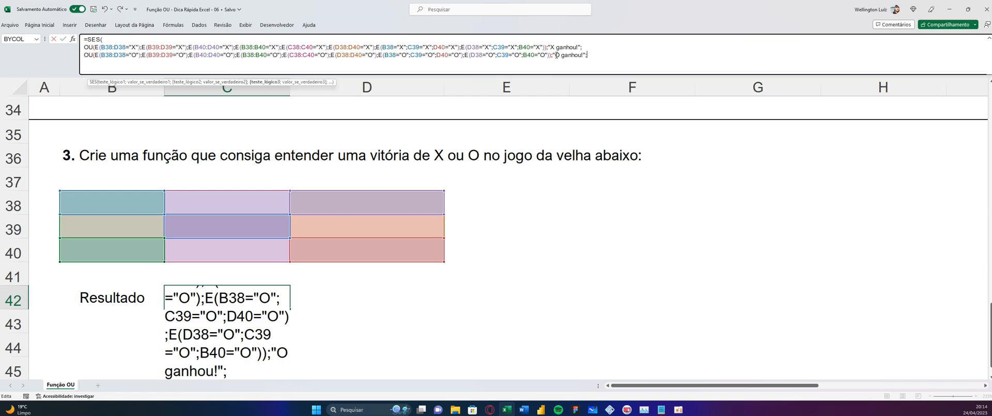
Start a new line in the SES formula and open a third OU test on it
key("alt+Return")
type("ou")
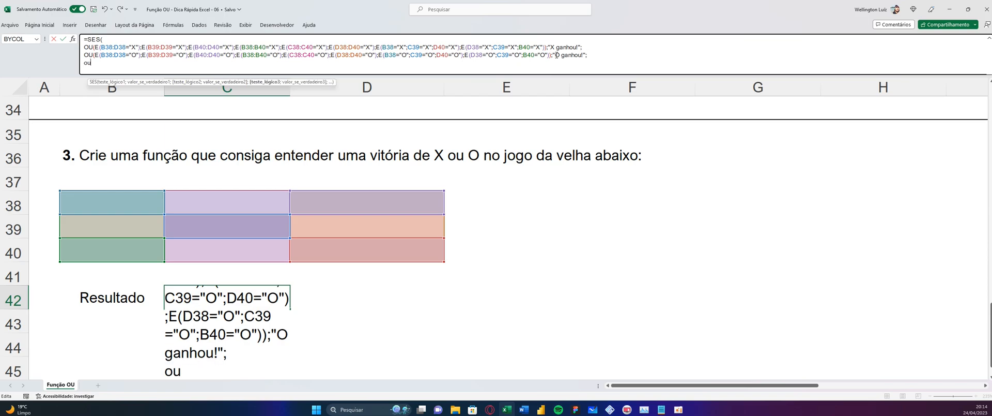
key("Return")
key("Return")
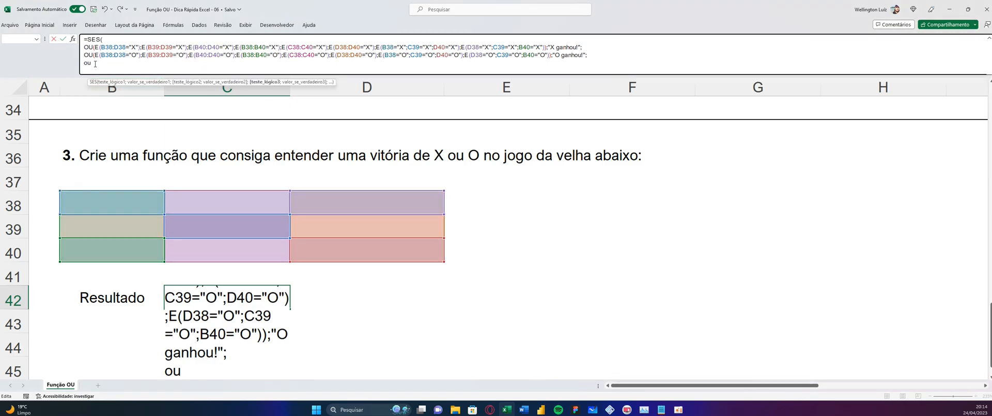
left_click(88, 64)
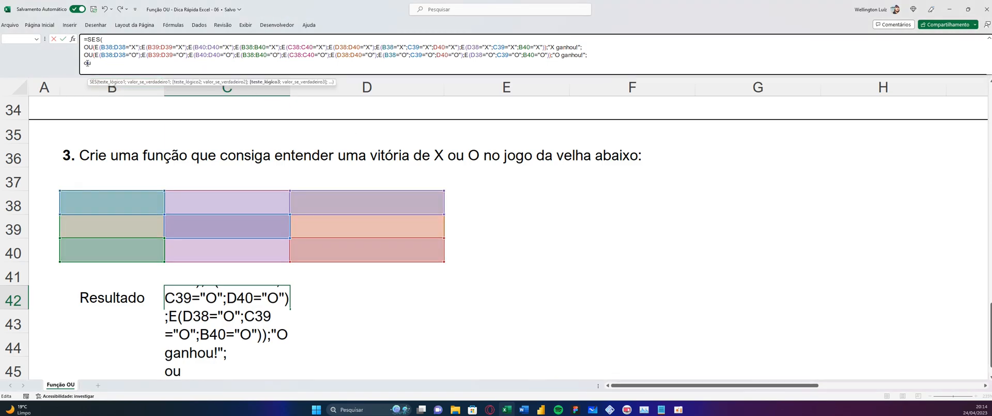
key("BackSpace")
key("BackSpace")
type("OU(")
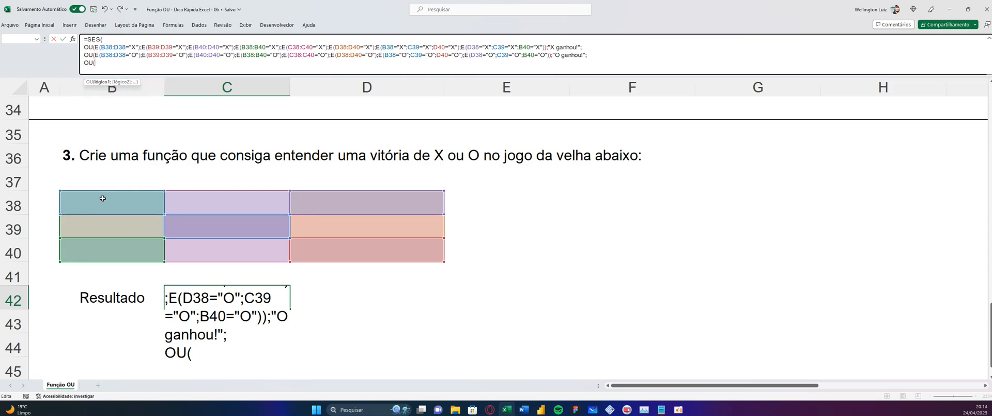
Make the third test check whether any cell in B38:D40 equals "", return "" for it, and enter the completed formula in C42
left_click_drag(103, 198, 375, 251)
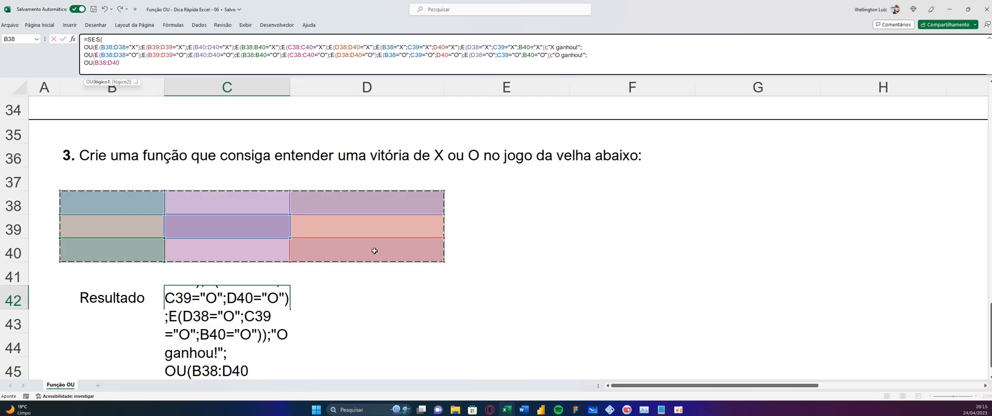
type("=")
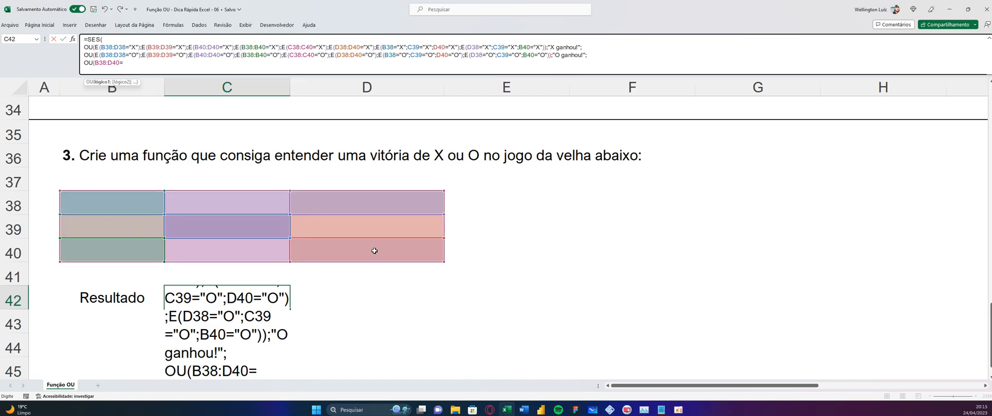
type("\"\");\"\"")
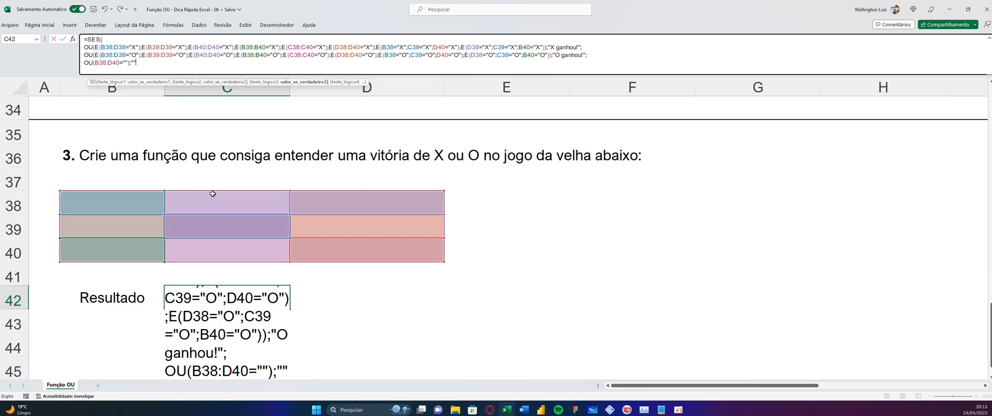
type(")")
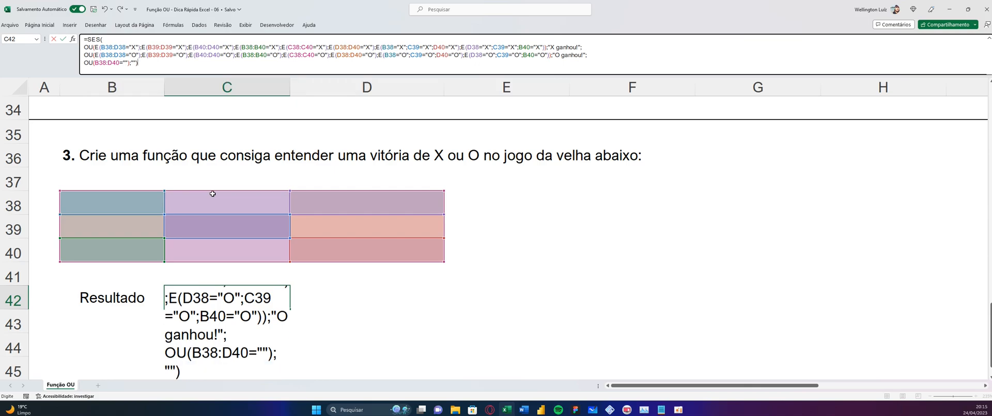
key("Return")
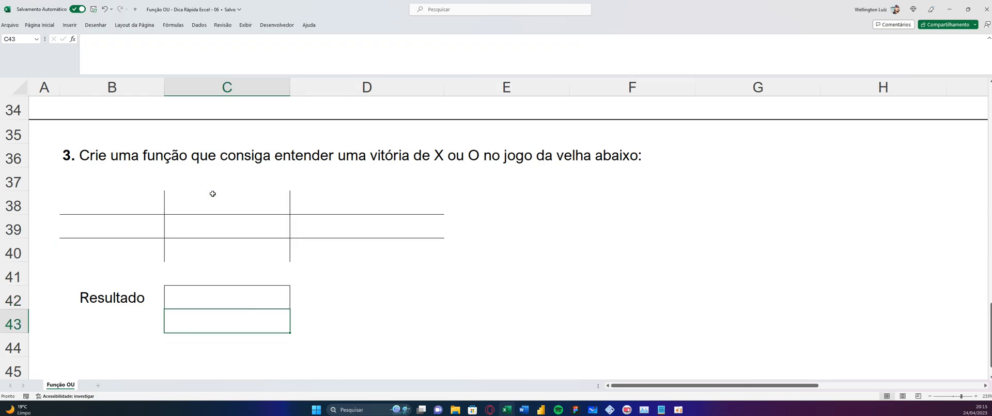
left_click_drag(336, 297, 262, 301)
left_click(262, 301)
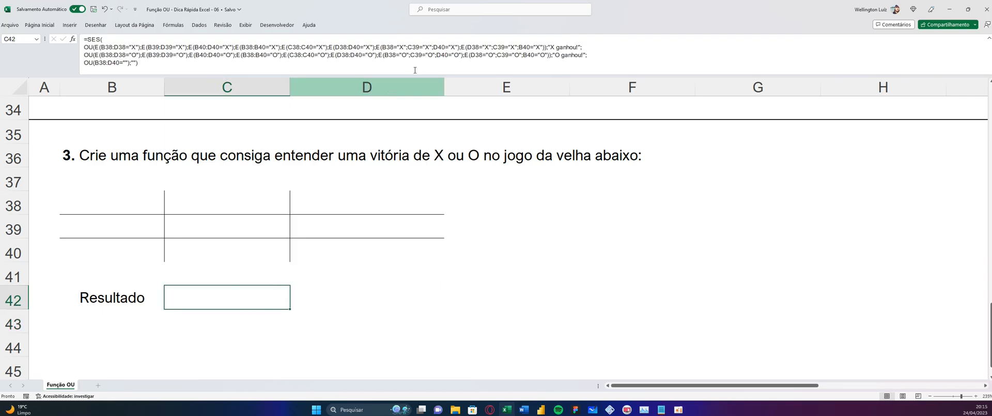
Place test moves on the board: x in B38, o in C39 and x in D40
left_click(125, 193)
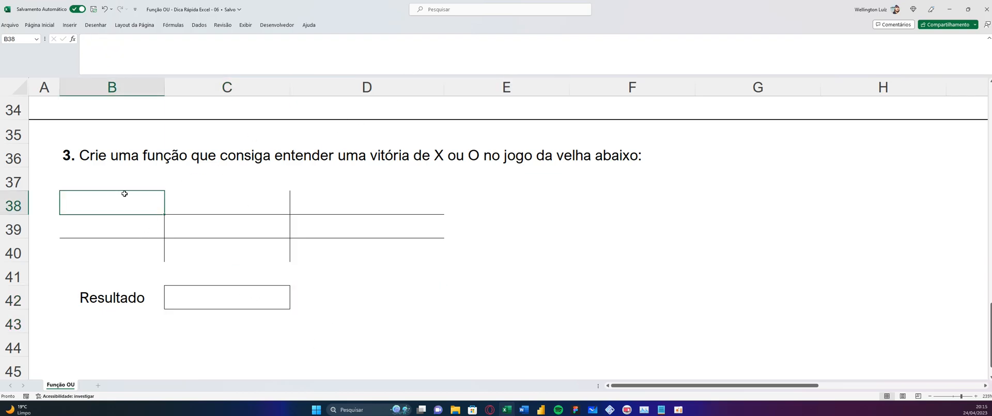
type("X")
left_click(224, 226)
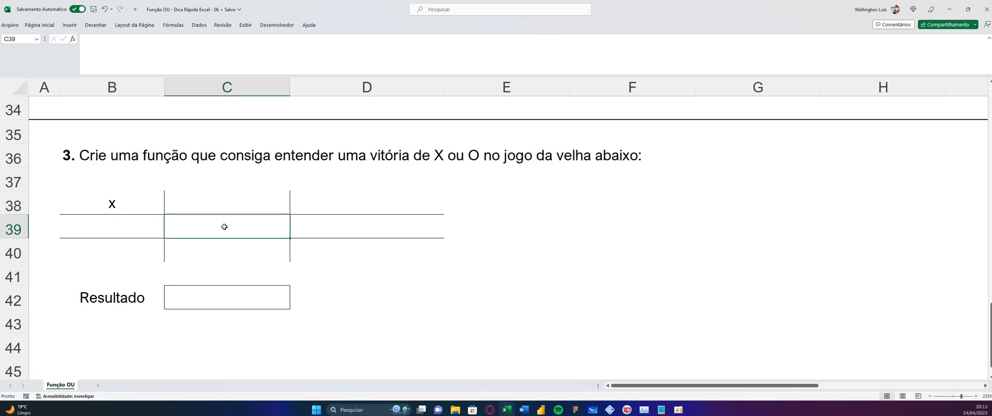
type("o")
left_click(315, 253)
type("x")
left_click(112, 253)
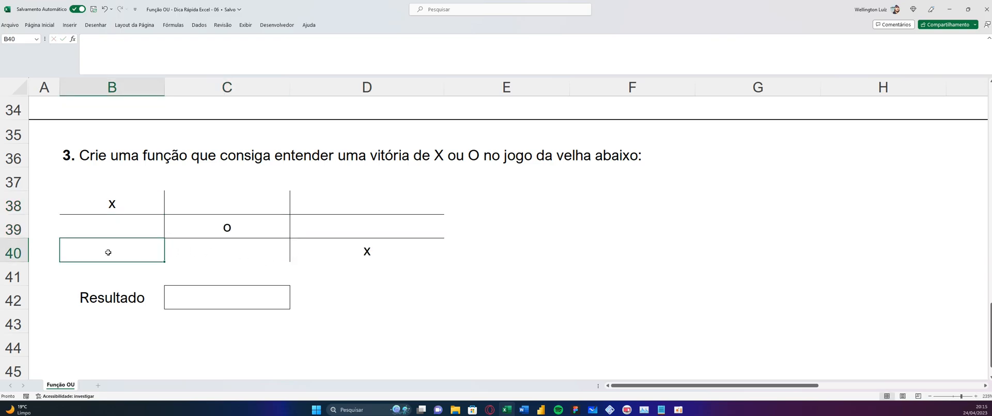
Complete a column win for O with o in C38 and C40, plus x in B40, and check the result in C42
left_click(232, 206)
type("o")
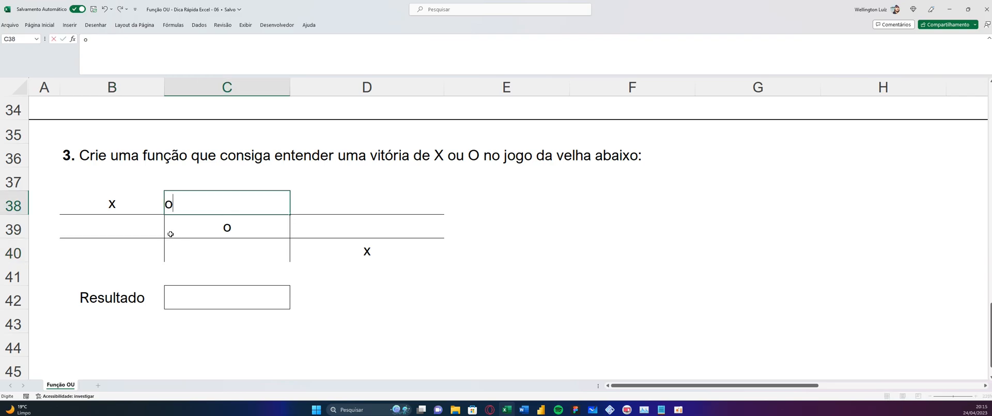
left_click(126, 255)
type("x")
left_click(217, 254)
type("o")
left_click(300, 264)
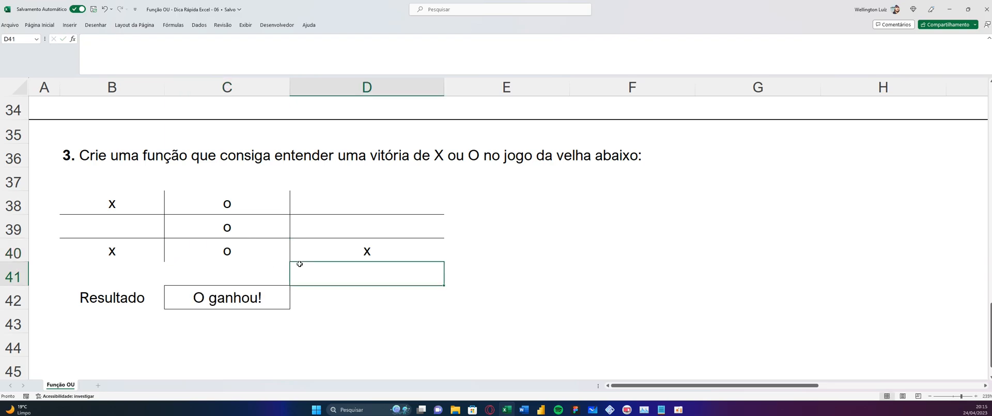
left_click(259, 302)
left_click(449, 306)
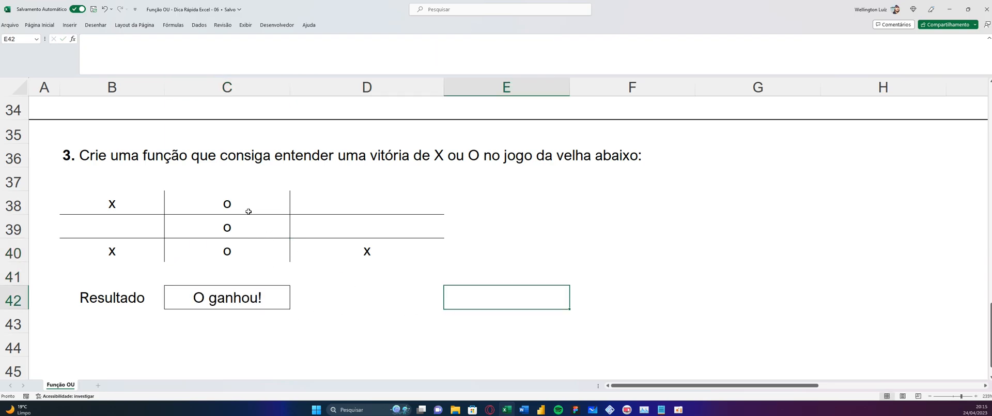
Clear the board B38:D40 and start another test game with x in B38 and o in D38
mouse_move(127, 211)
left_mouse_down()
mouse_move(194, 250)
mouse_move(367, 251)
left_mouse_up()
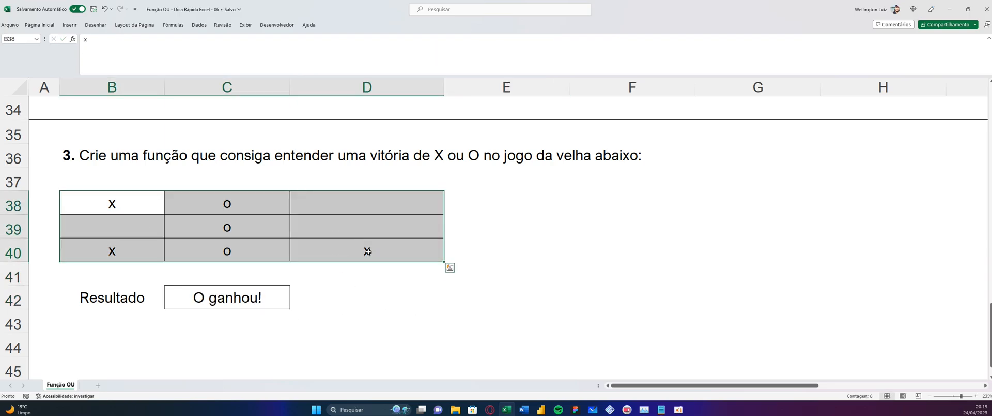
key("Delete")
left_click(135, 202)
type("x")
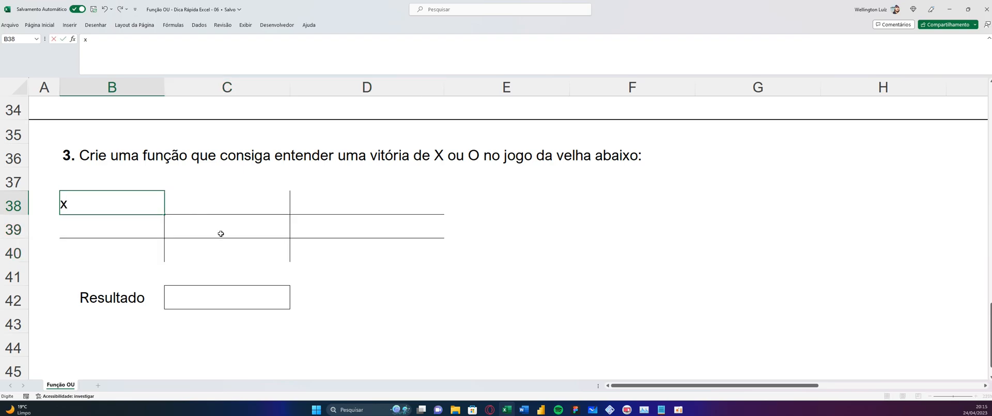
left_click(337, 203)
type("o")
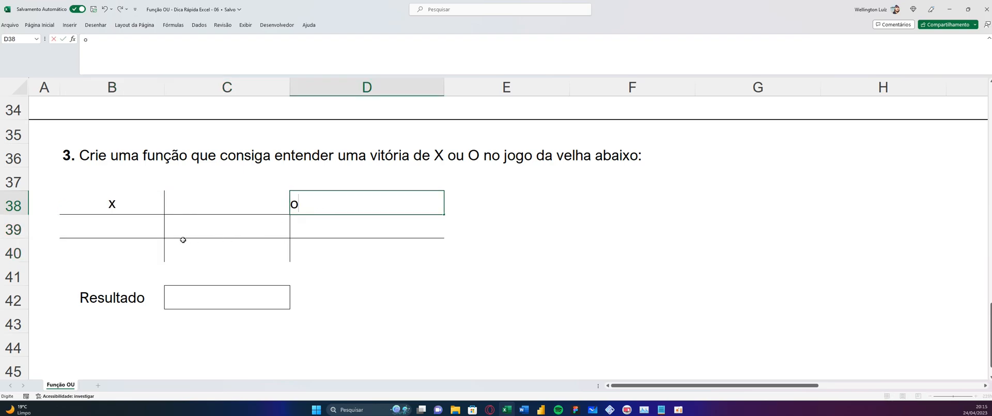
Complete a column win for X with x in B40 and B39, plus o in C39, and check the result in C42
left_click(142, 248)
type("x")
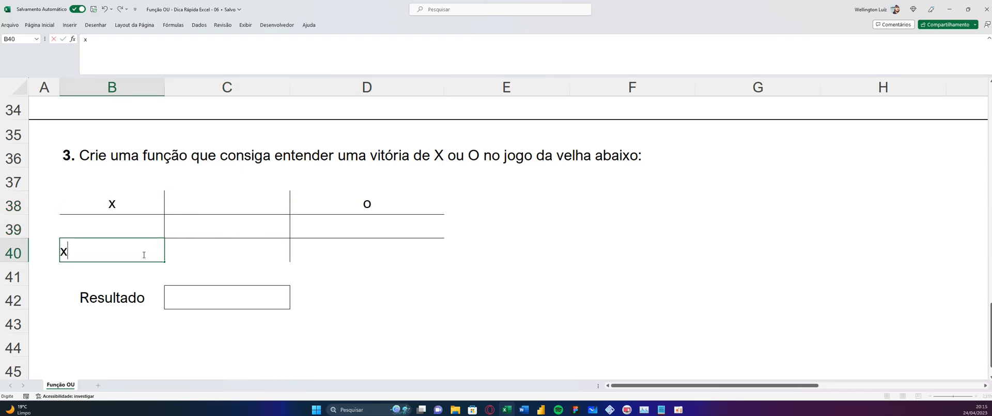
left_click(209, 224)
type("o")
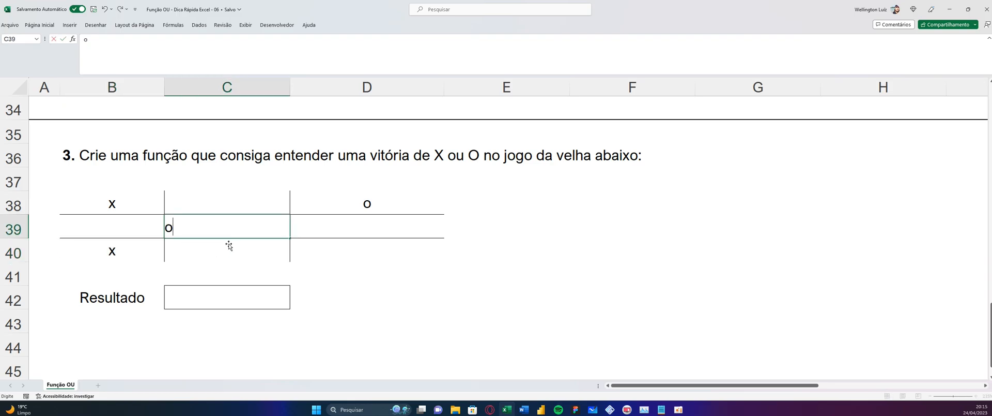
left_click(134, 231)
type("x")
left_click(239, 267)
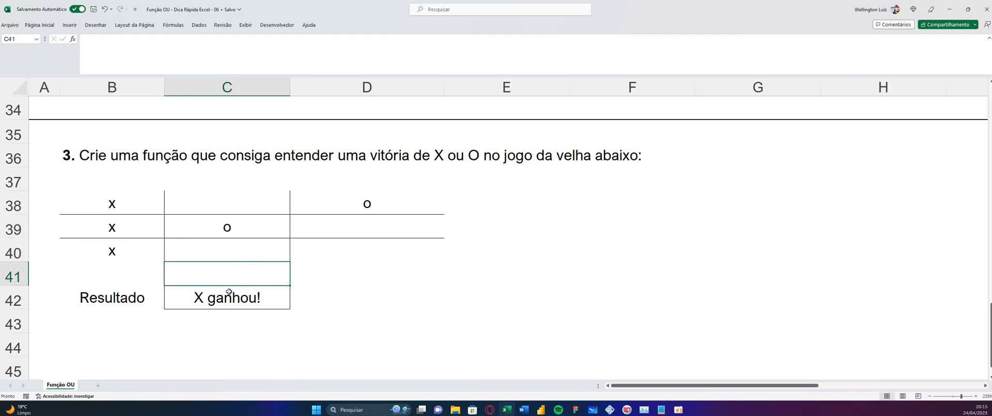
left_click(346, 341)
Clear all test moves from the board B38:D40 and select the result cell C42
left_click_drag(126, 204, 374, 249)
key("Delete")
left_click(403, 299)
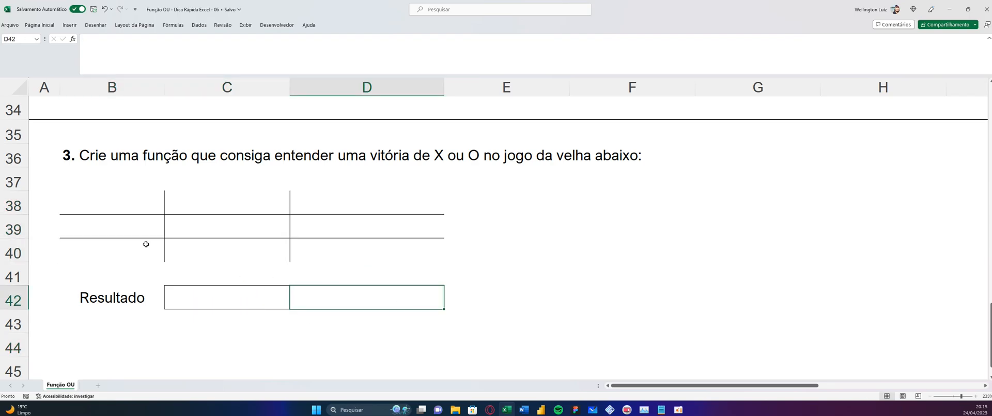
left_click(99, 195)
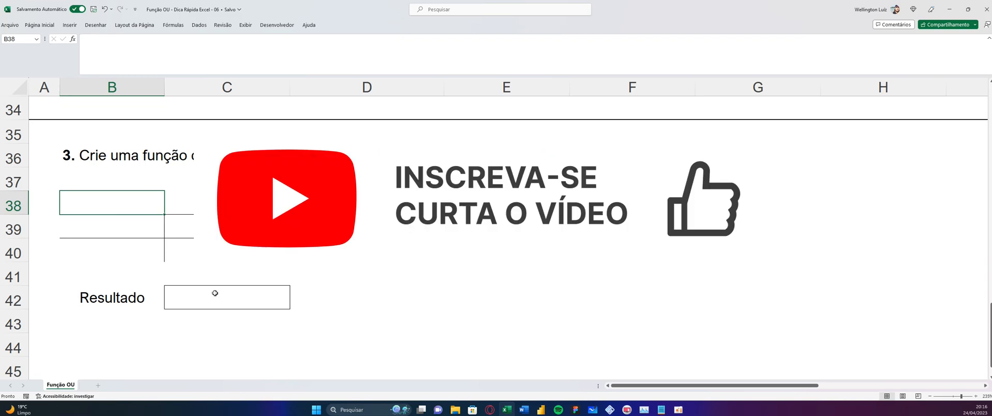
left_click(215, 292)
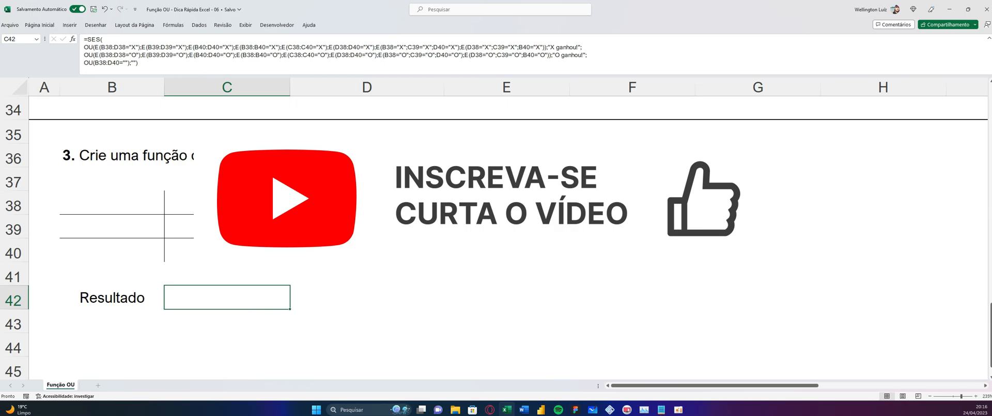
scroll(496, 233, "up", 4)
scroll(496, 232, "up", 1)
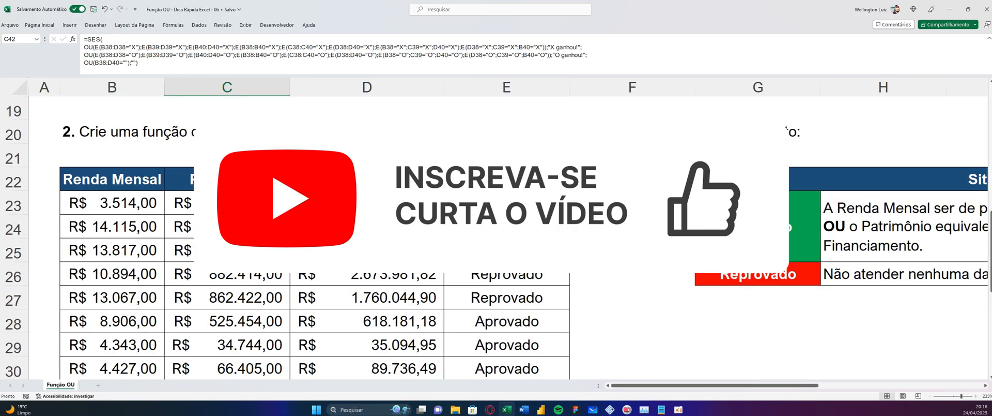
scroll(496, 233, "up", 4)
scroll(496, 233, "down", 6)
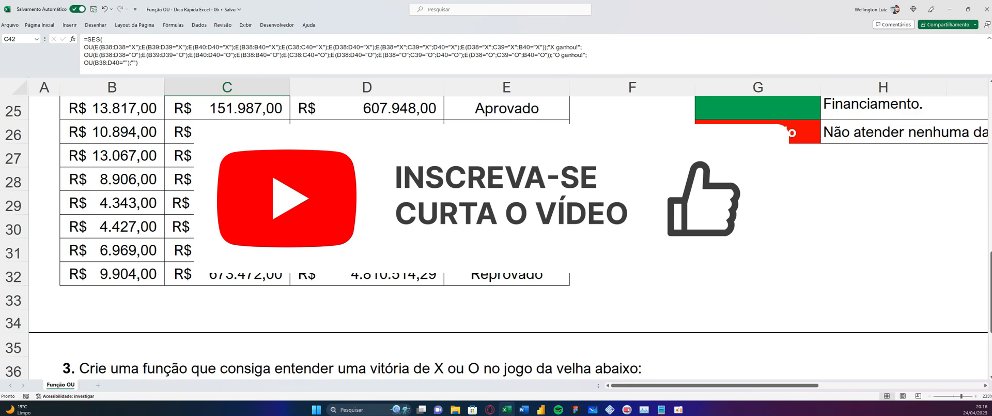
scroll(496, 233, "down", 2)
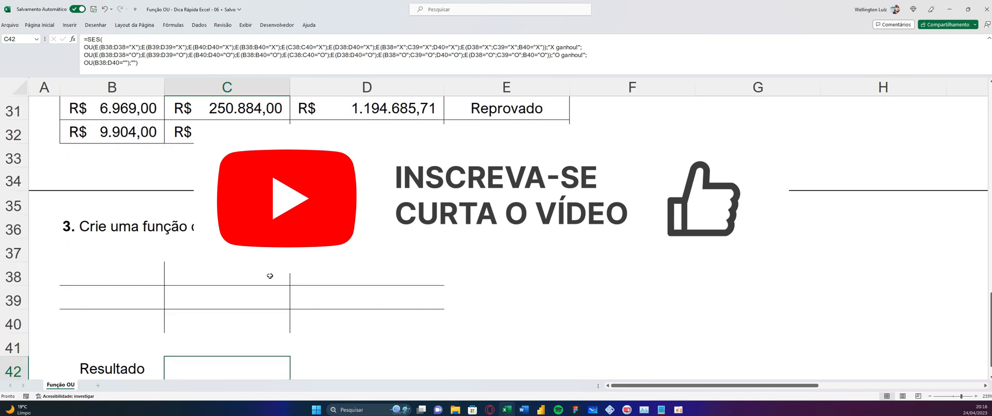
scroll(270, 275, "down", 1)
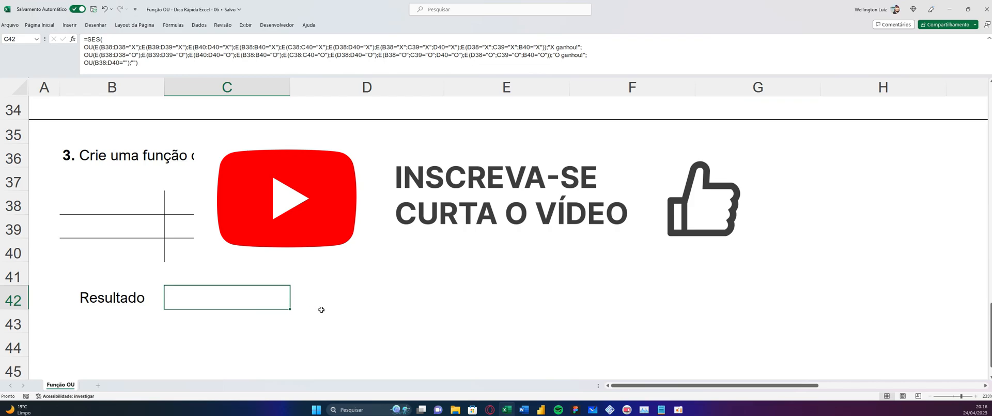